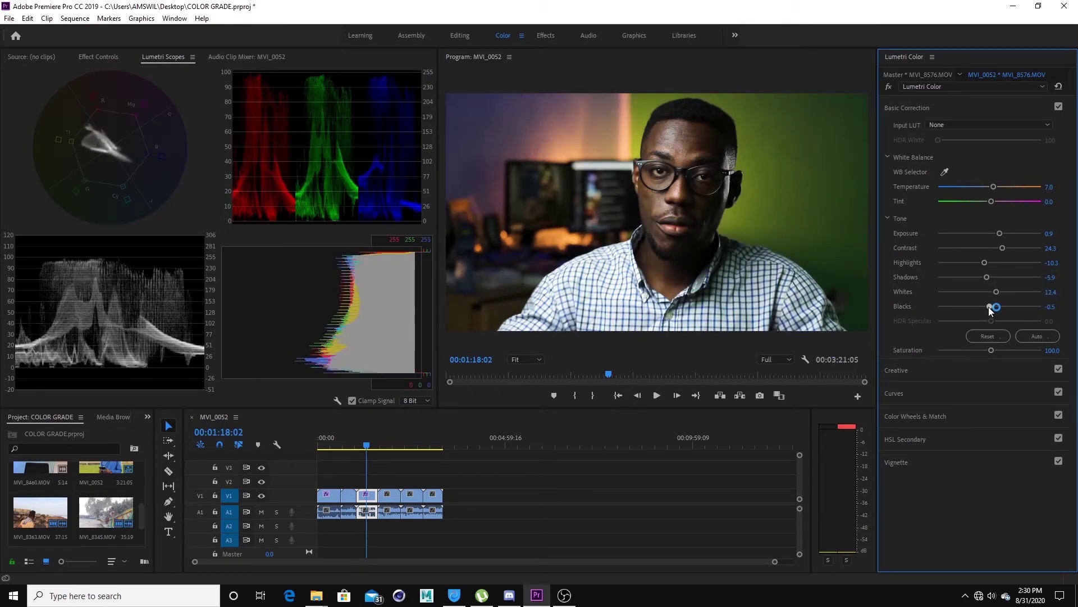
Toggle Basic Correction off and on to compare the clip before and after the correction
click(1059, 106)
click(1059, 106)
click(1059, 106)
click(1059, 106)
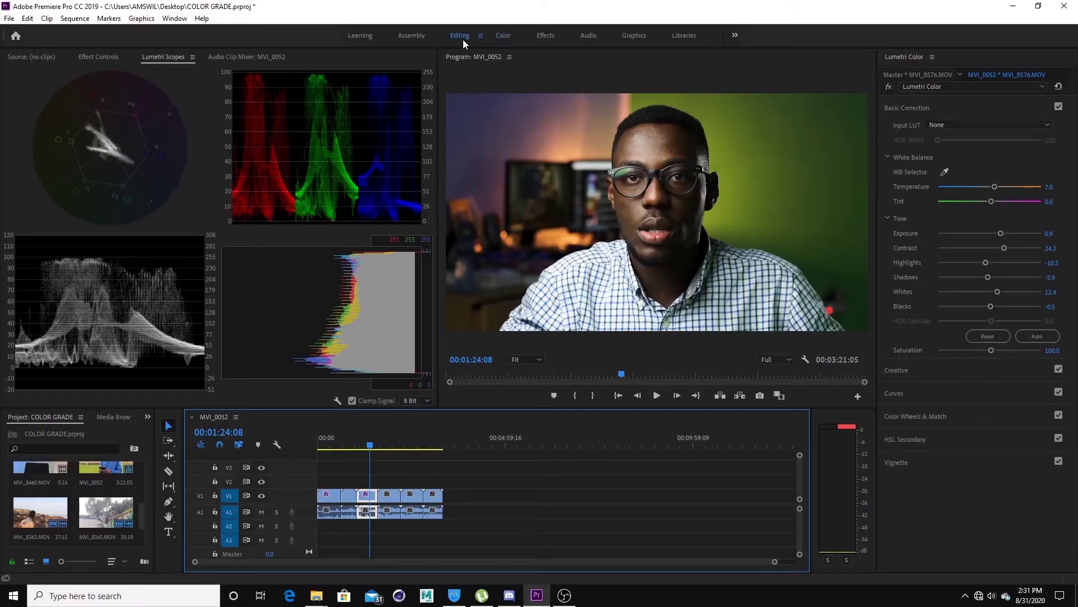
Switch to the Editing workspace and create a 1920 x 1080 adjustment layer with a 25.00 fps timebase
click(463, 39)
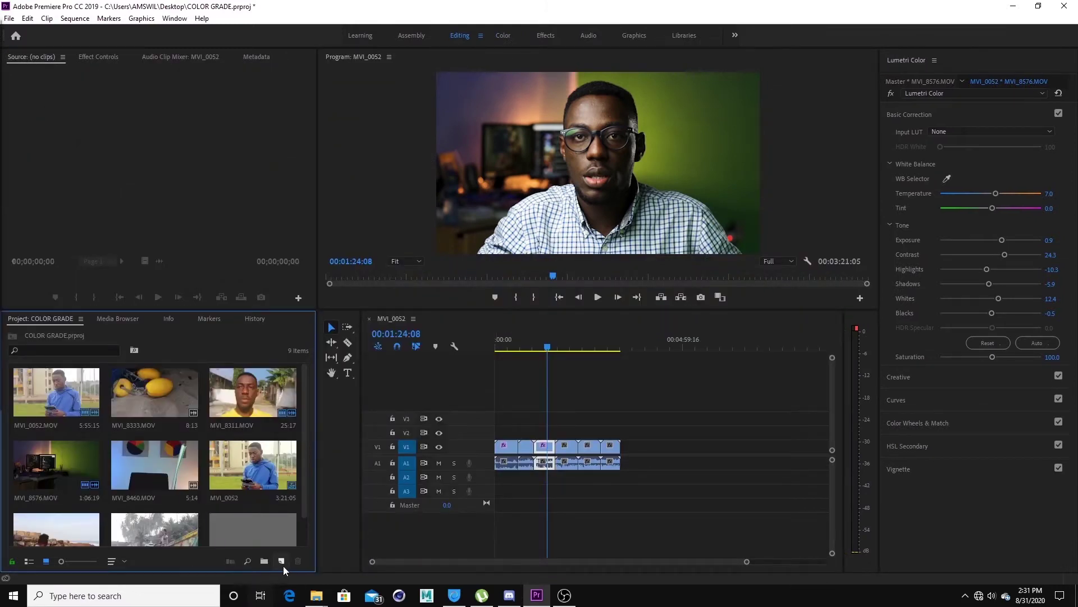
click(282, 562)
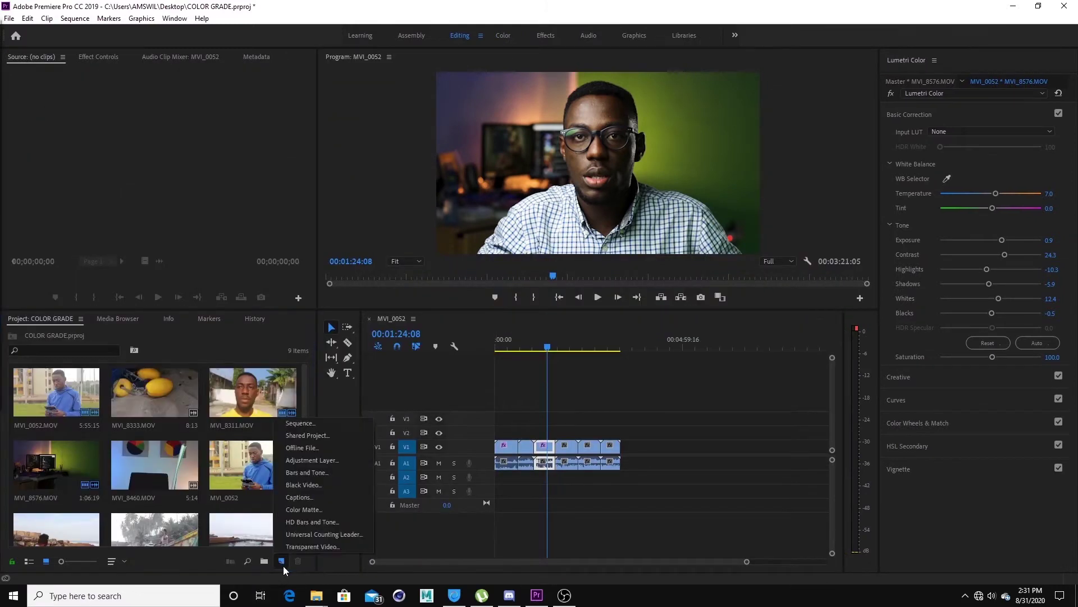
click(317, 460)
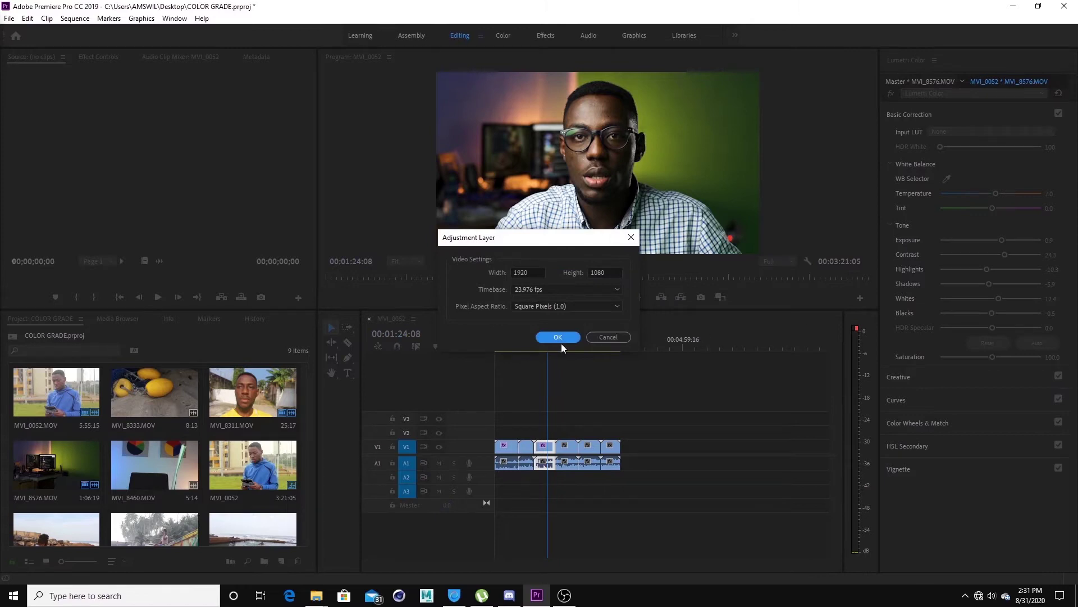
click(602, 291)
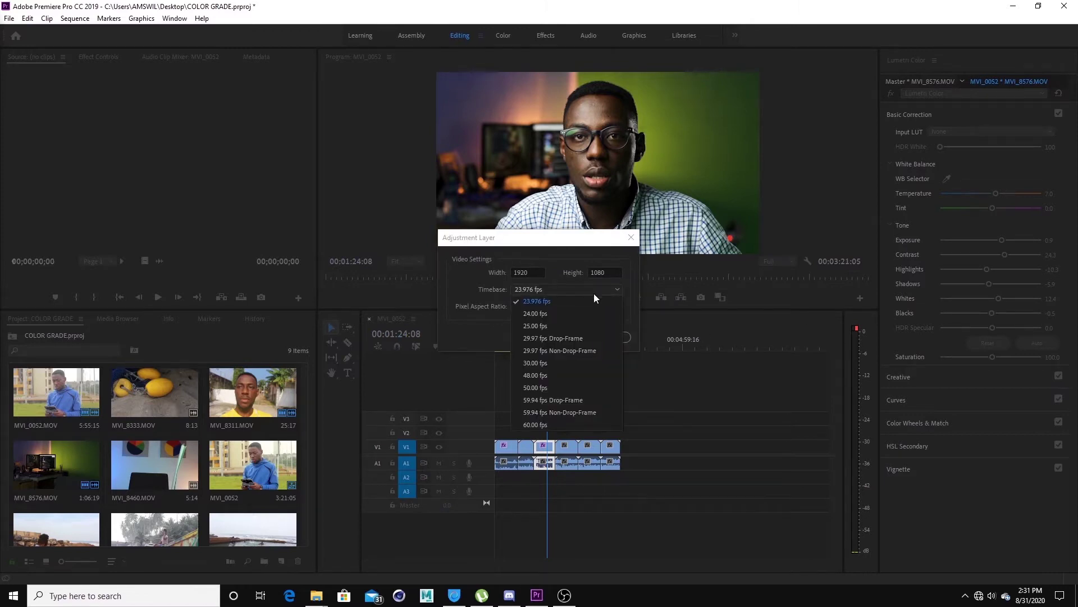
click(577, 326)
click(561, 331)
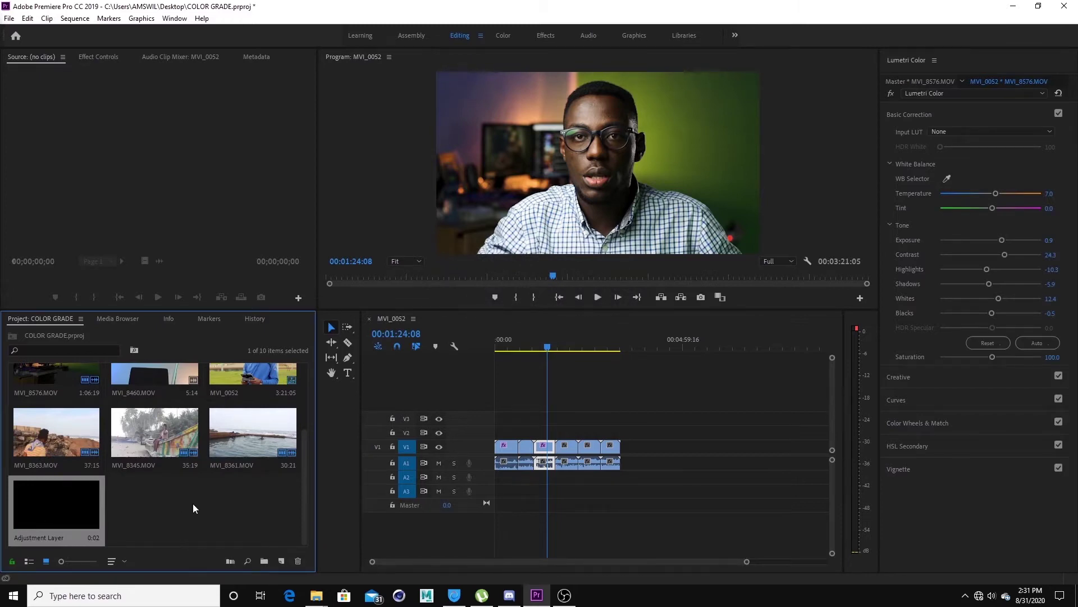
Place the new adjustment layer on track V2 at the start of the sequence
click(280, 560)
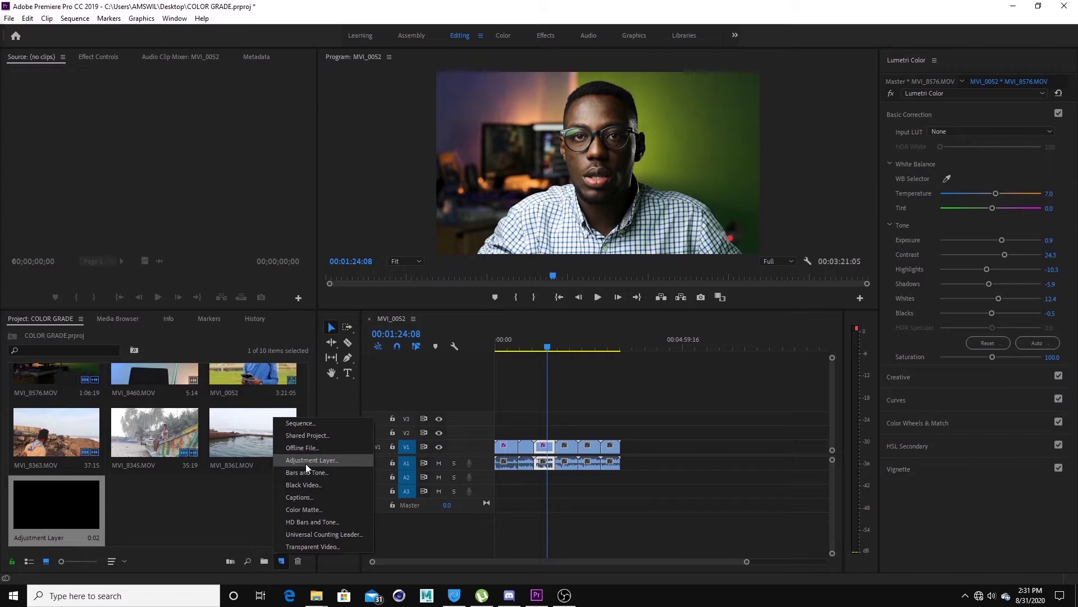
click(211, 524)
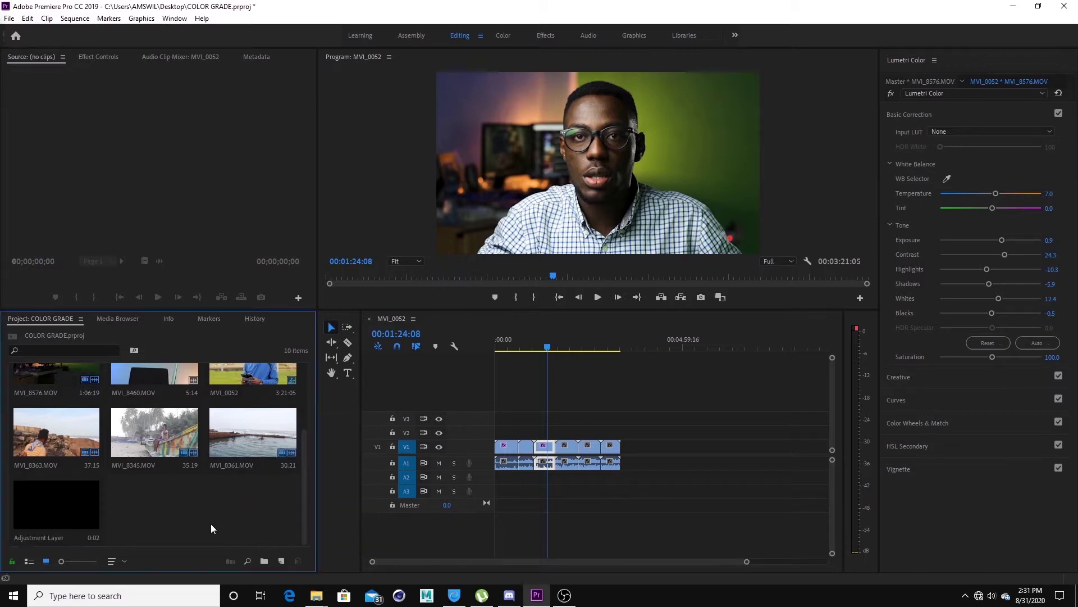
click(82, 535)
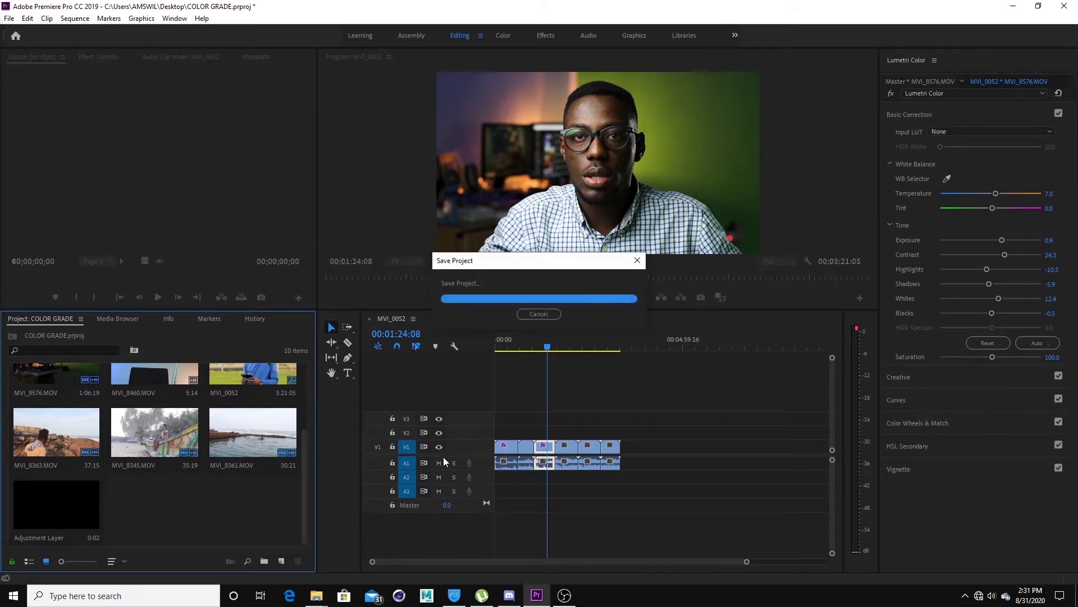
drag(83, 535, 501, 433)
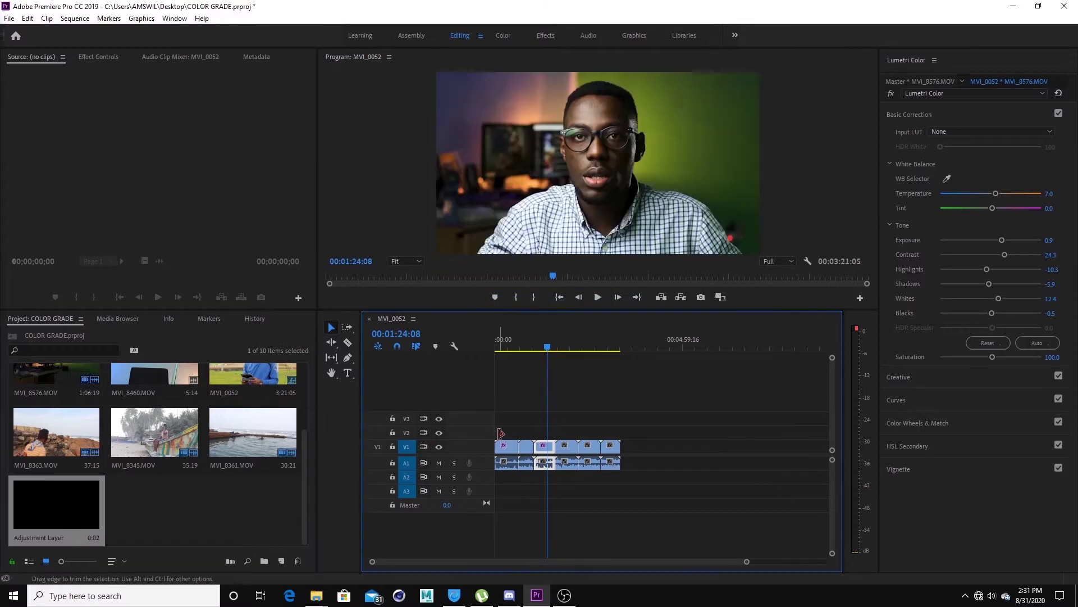
Switch to the Color workspace and fit the adjustment layer on V2 over all clips, from the sequence start to the last clip's end
click(508, 33)
click(349, 561)
scroll(339, 479, up, 5)
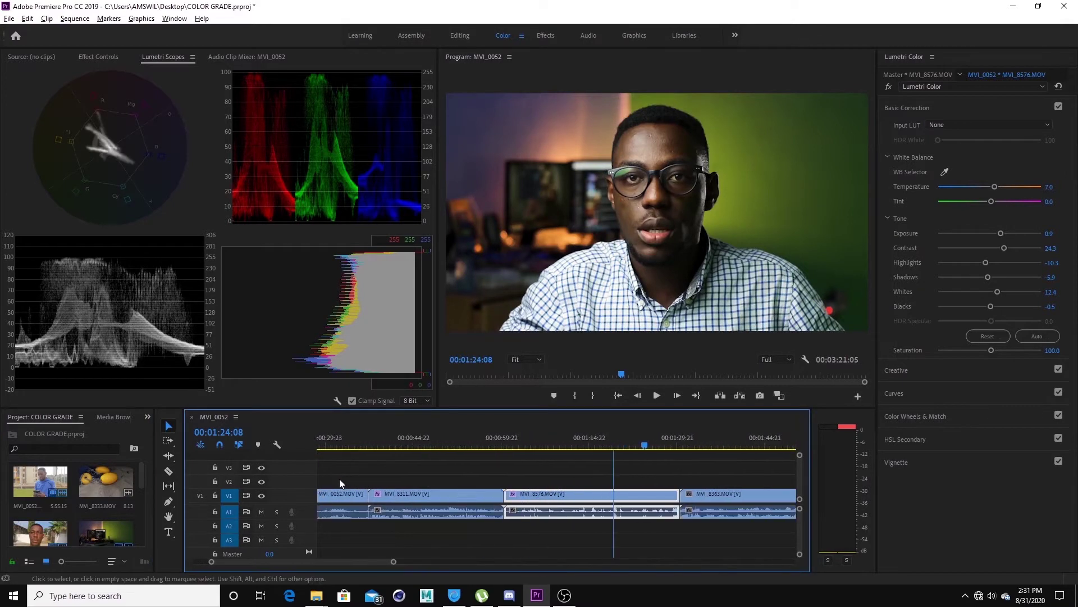
scroll(306, 559, up, 3)
scroll(103, 528, down, 3)
drag(105, 526, 690, 482)
drag(329, 482, 304, 483)
key(minus)
key(minus)
key(minus)
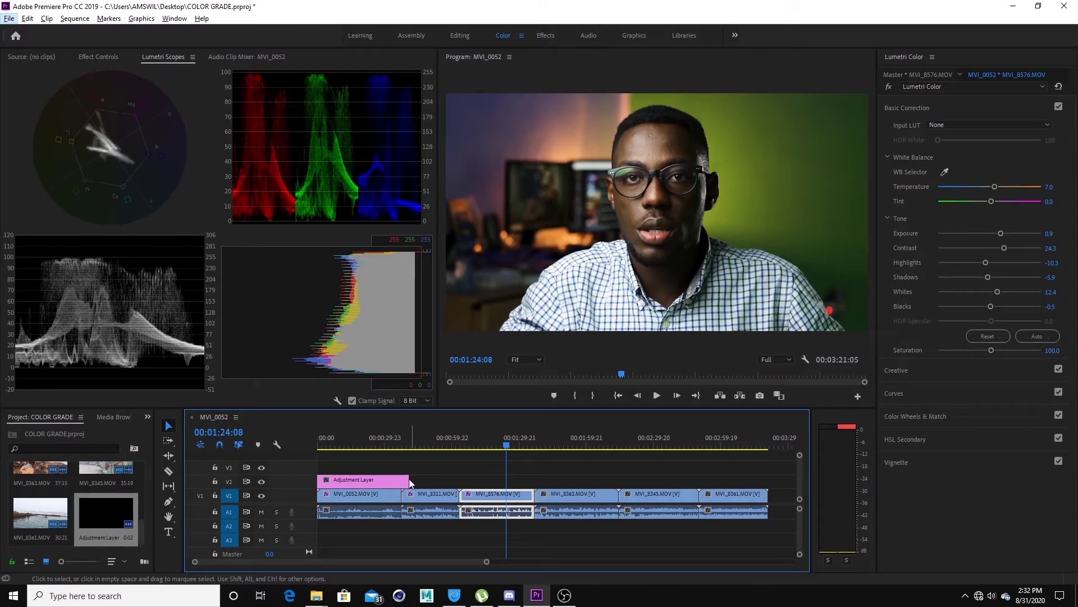
drag(409, 481, 766, 467)
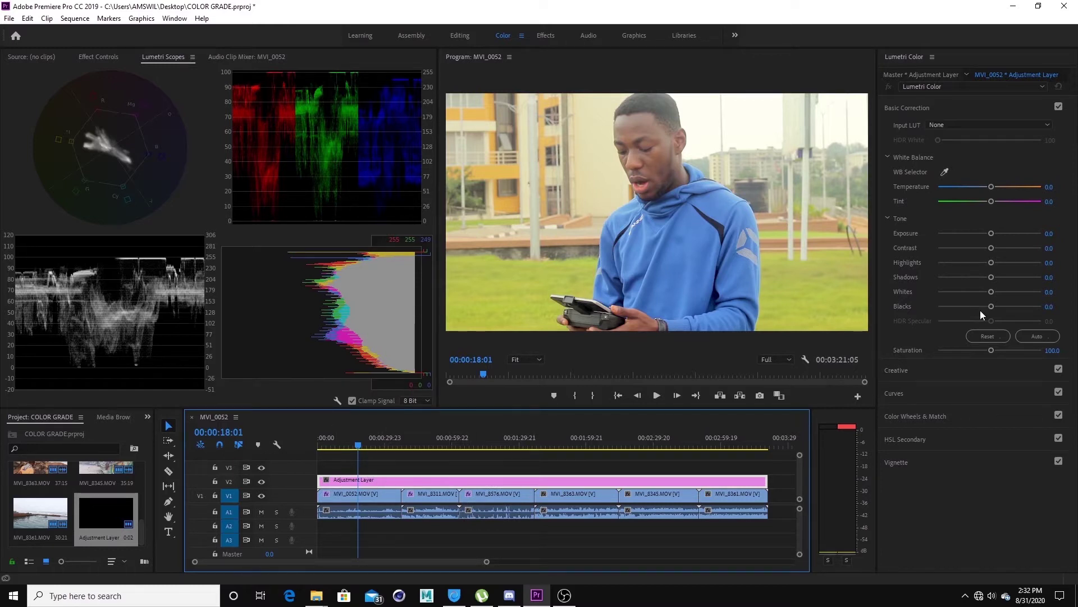
Try the CineSpace2383sRGB6bit creative look on the adjustment layer and preview it on the first two clips
click(974, 375)
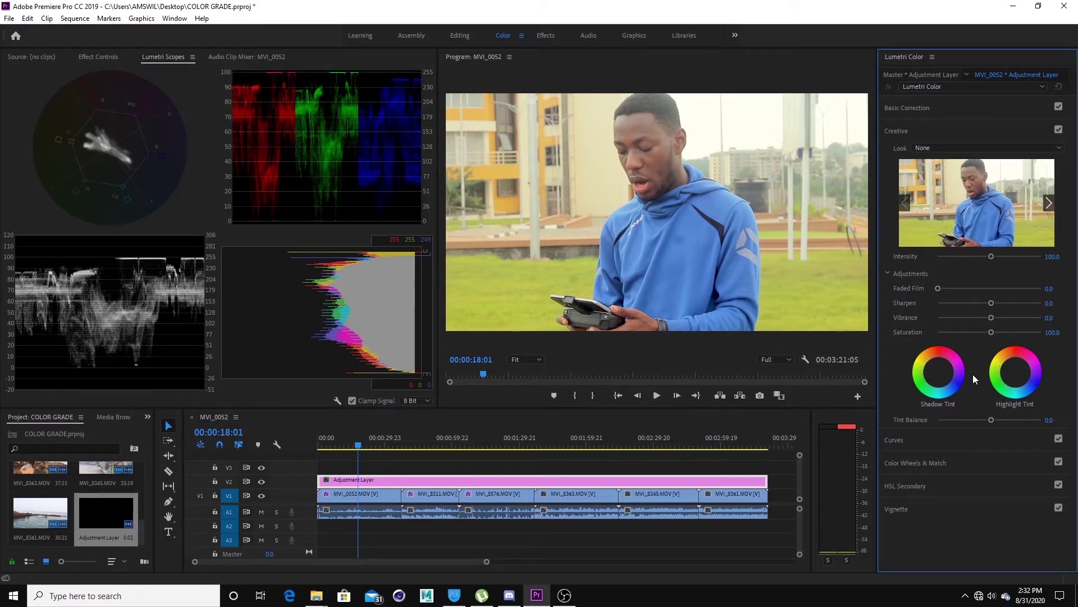
click(1000, 149)
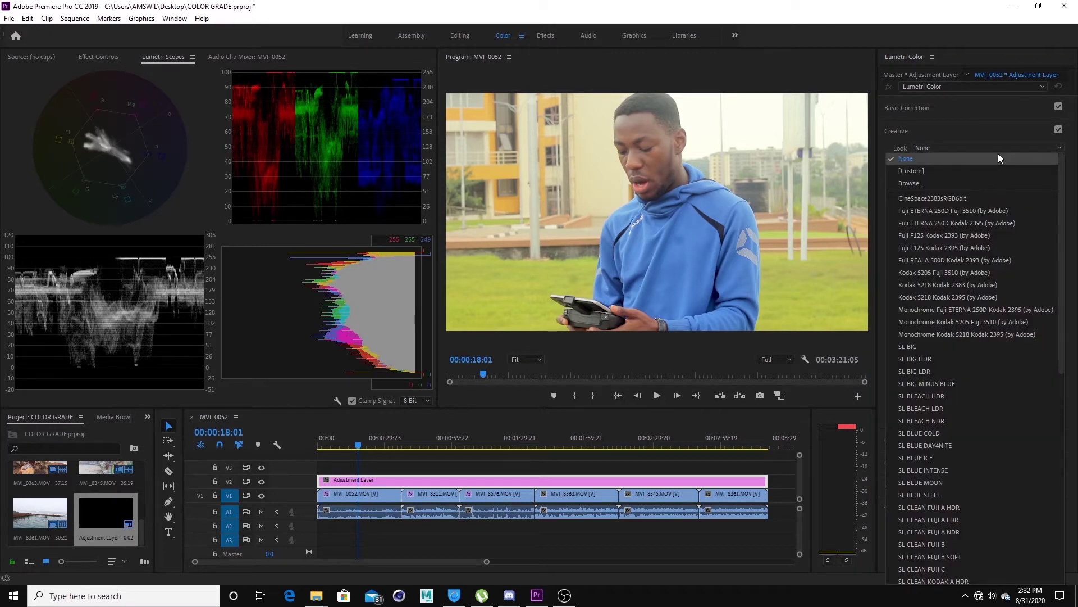
click(979, 198)
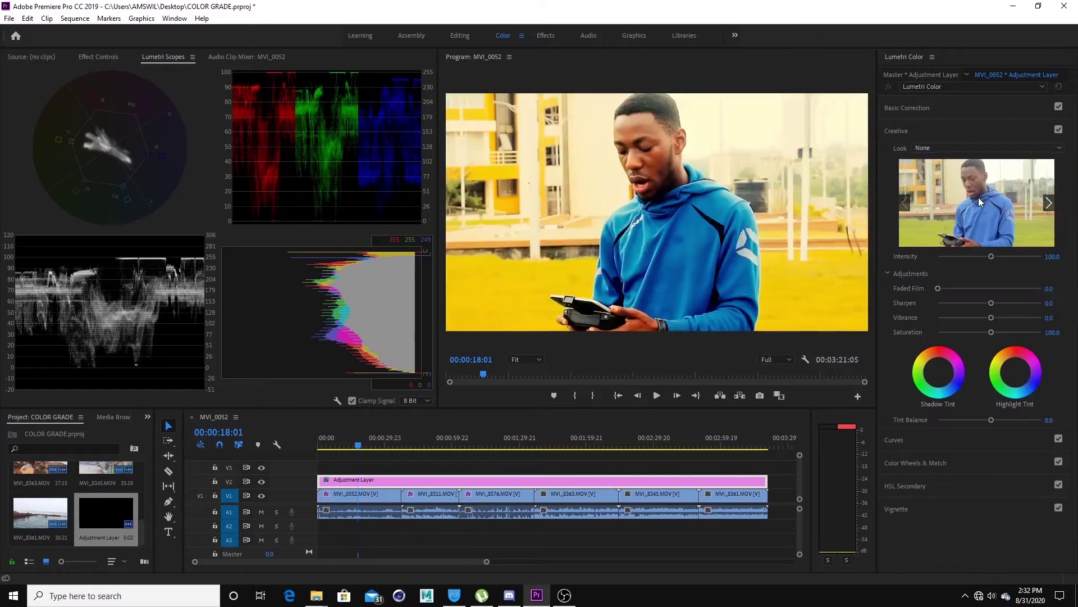
click(979, 197)
key(Down)
key(Down)
key(Down)
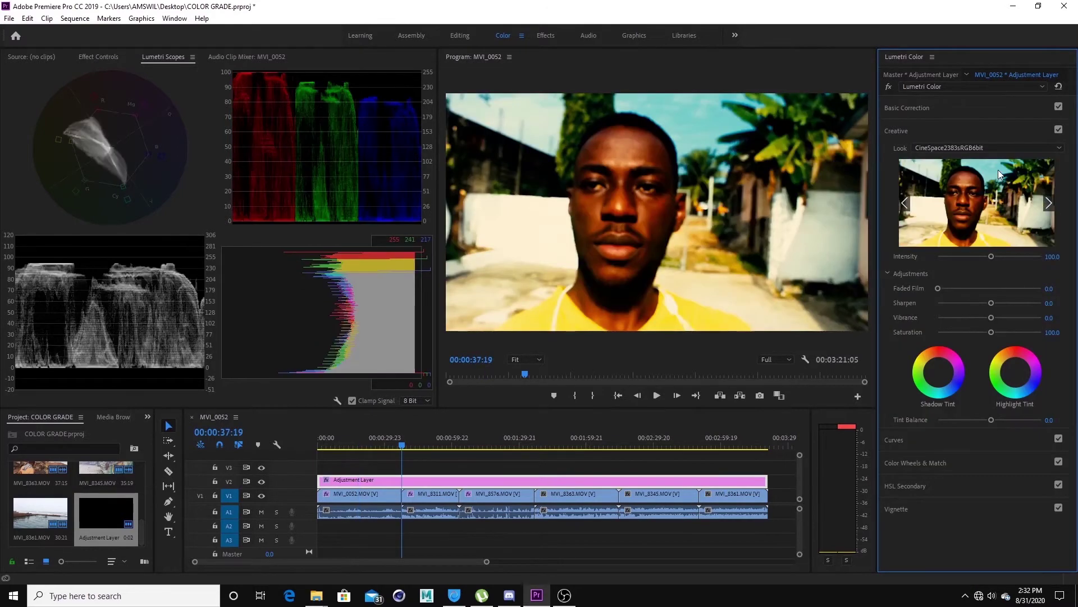
click(344, 444)
Try other creative looks, including Fuji REALA 500D Kodak 2393 and SL CLEAN FUJI A NDR, and reset the look to None
click(979, 146)
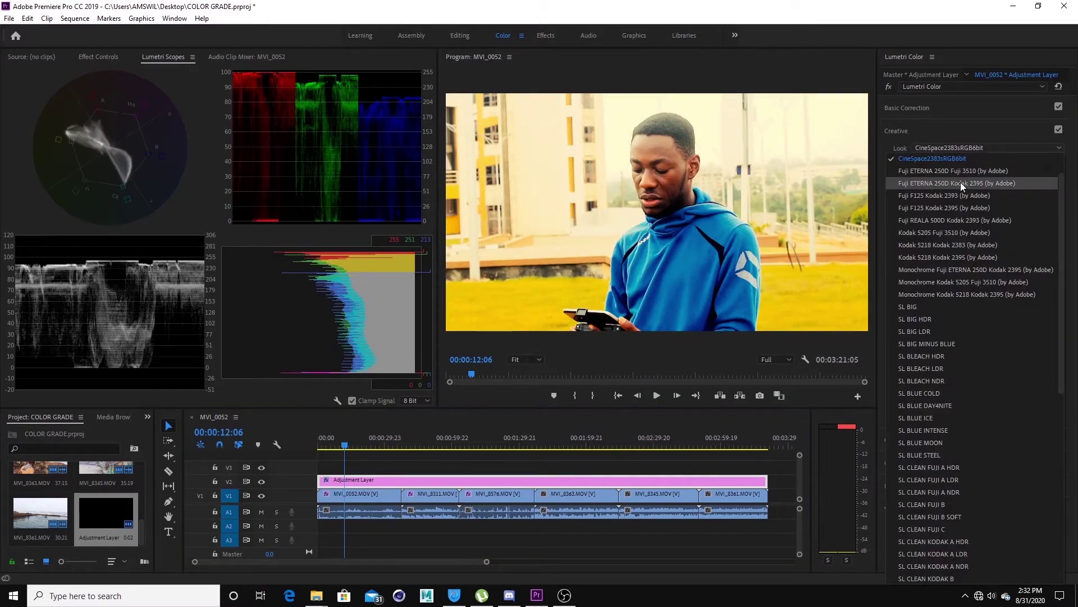
click(960, 184)
click(969, 149)
click(947, 196)
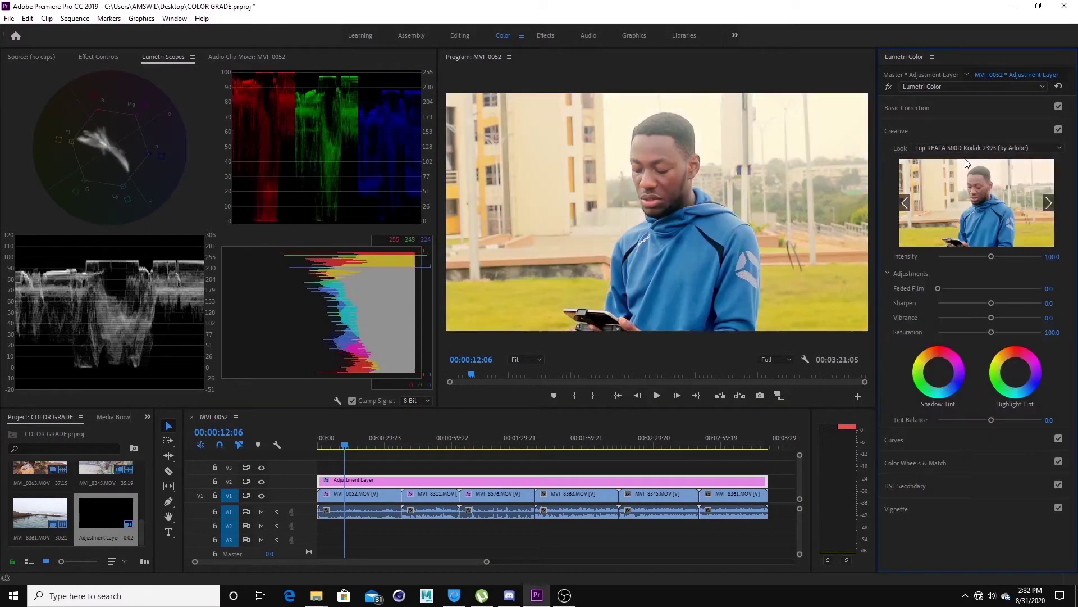
click(965, 150)
click(962, 232)
click(966, 148)
click(955, 352)
click(960, 146)
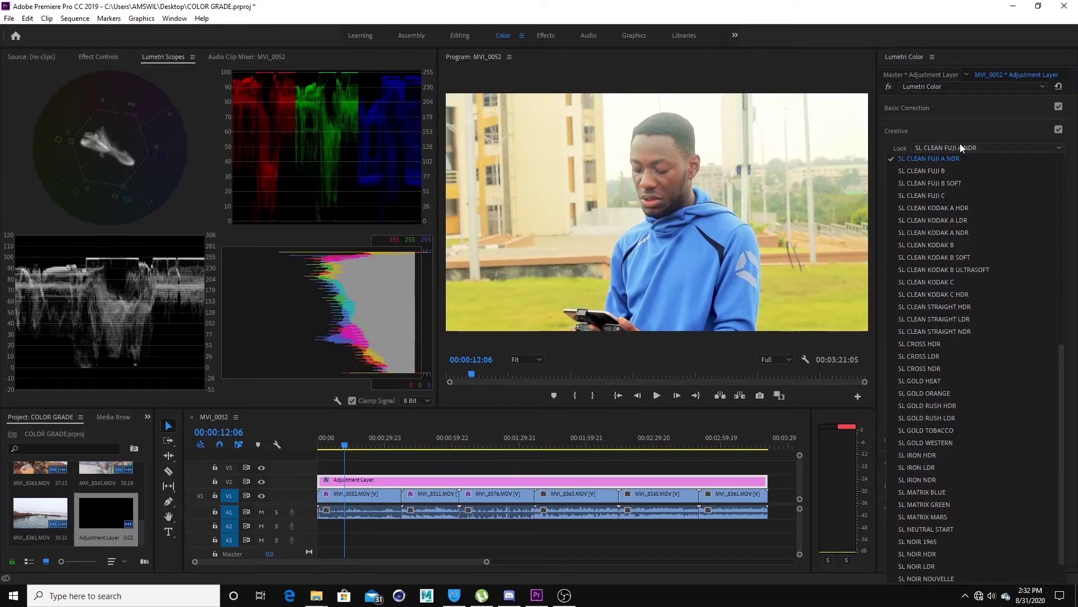
scroll(989, 242, up, 10)
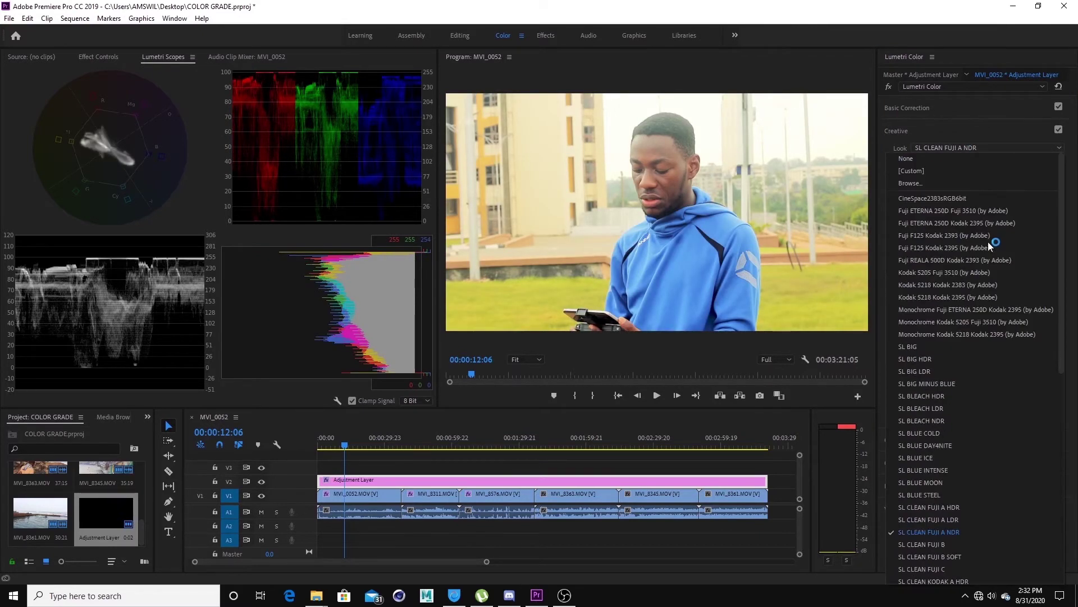
click(902, 159)
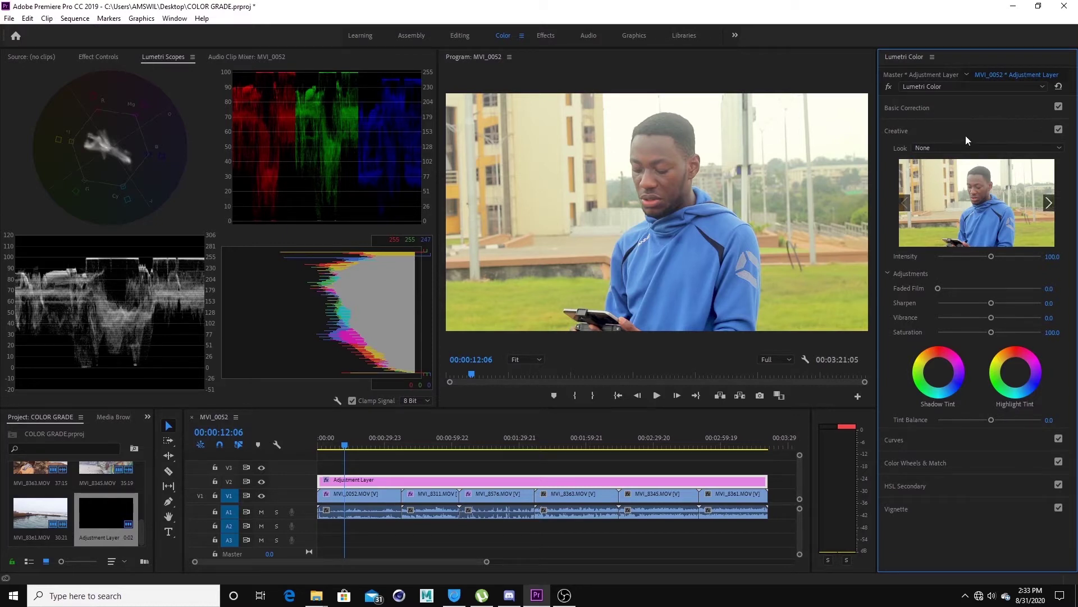
click(969, 151)
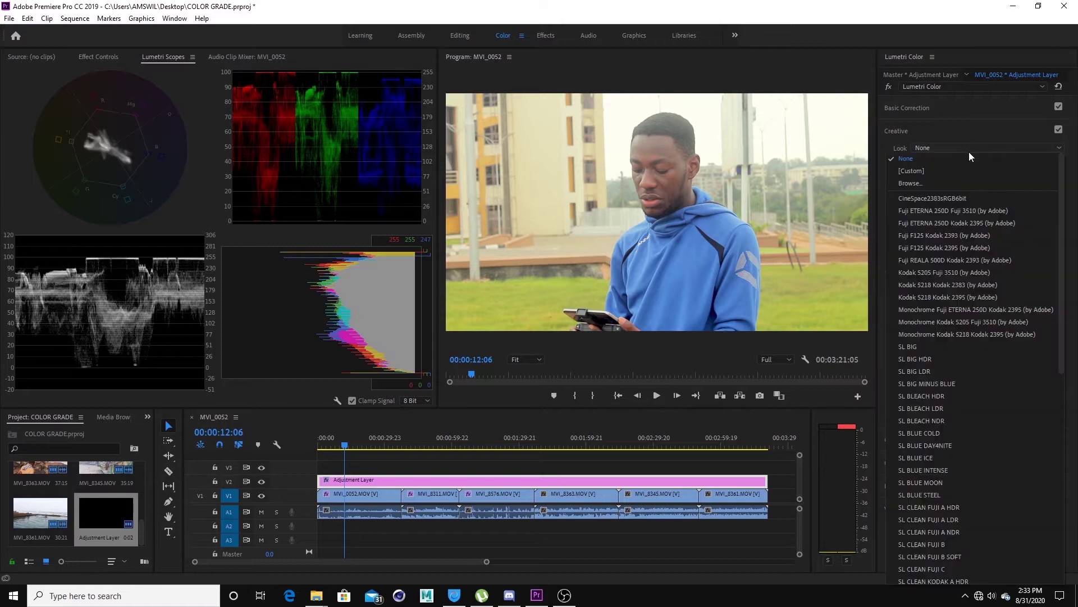
click(935, 183)
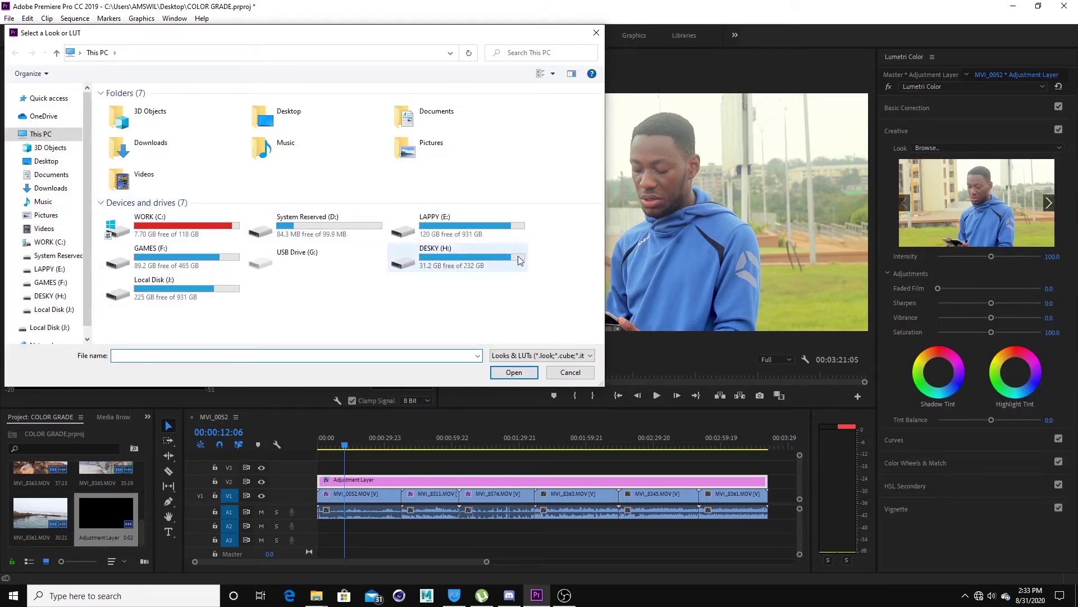
click(571, 372)
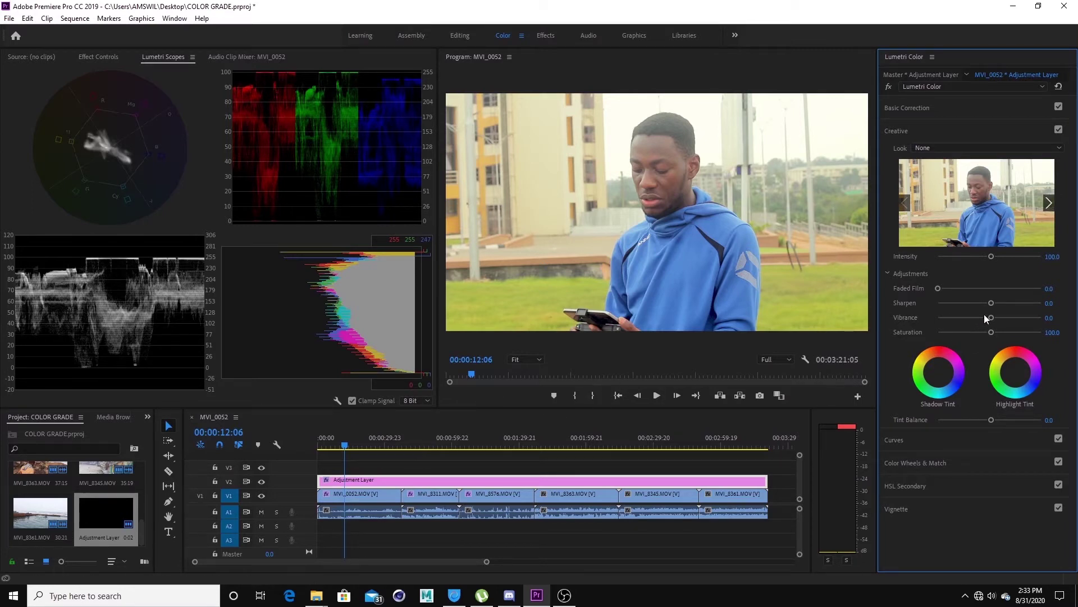
Set the adjustment layer's creative Sharpen to about 17.8 and its Vibrance to about 16.8
drag(992, 303, 895, 295)
drag(990, 258, 1034, 256)
double_click(1040, 256)
drag(991, 317, 1007, 320)
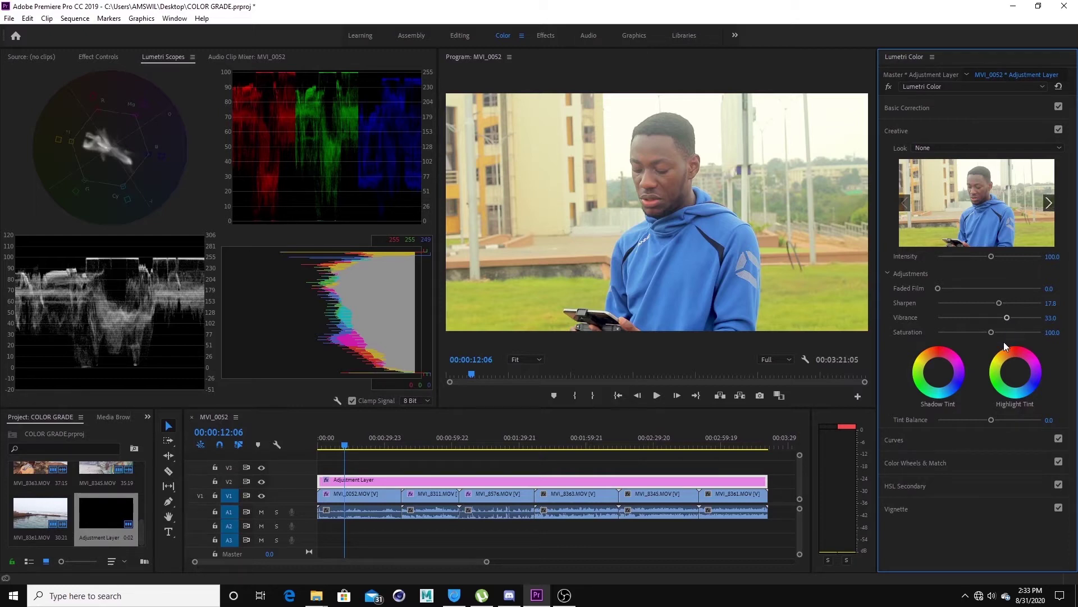
double_click(1008, 317)
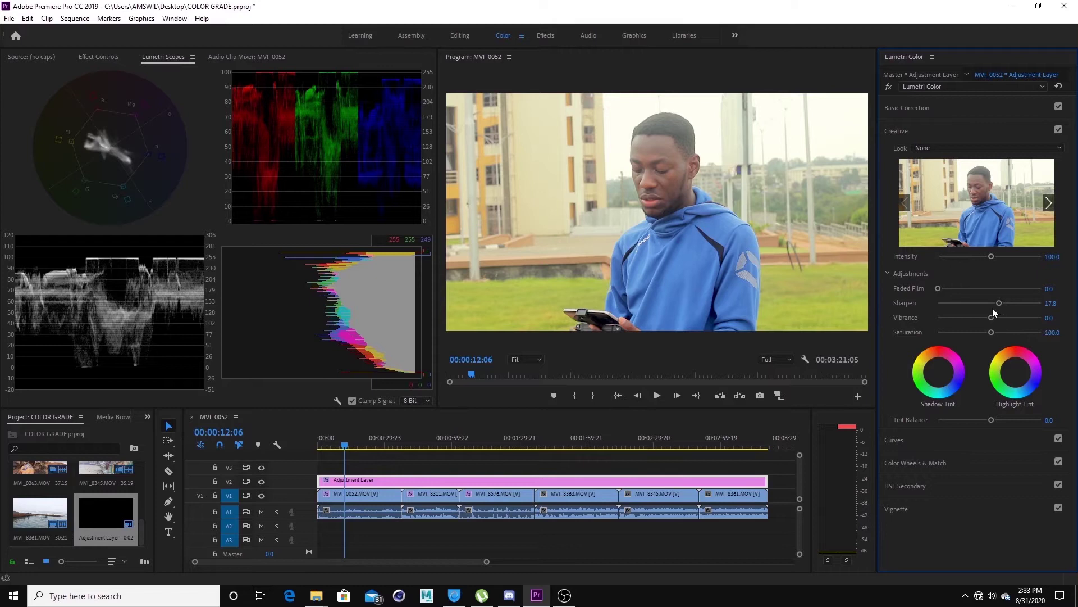
drag(992, 319, 999, 320)
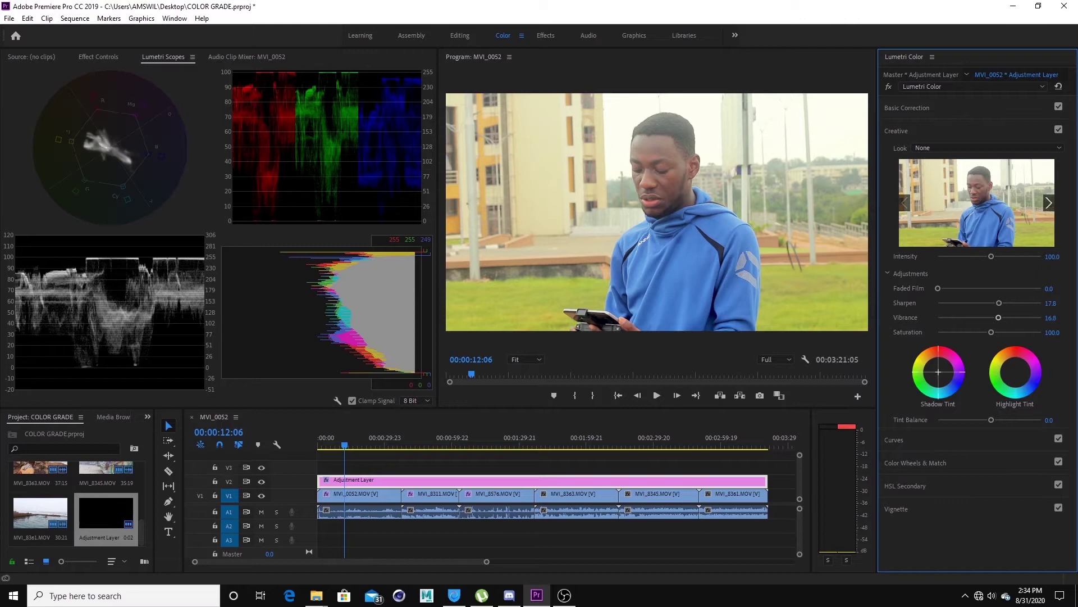
Shift the shadow tint slightly toward cyan and set the highlight tint close to neutral
click(938, 372)
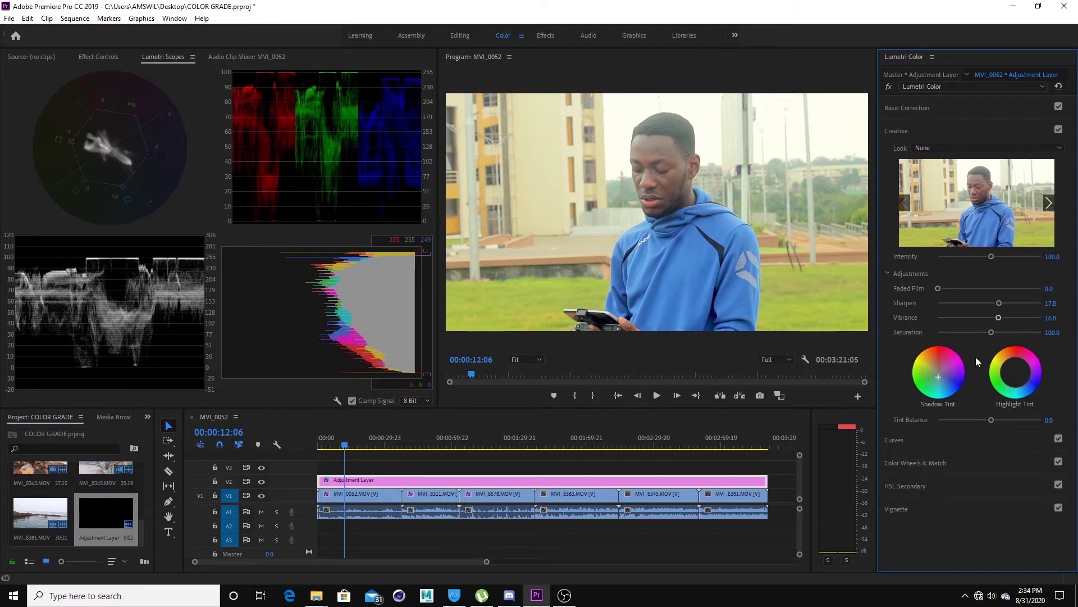
drag(1016, 372, 1015, 371)
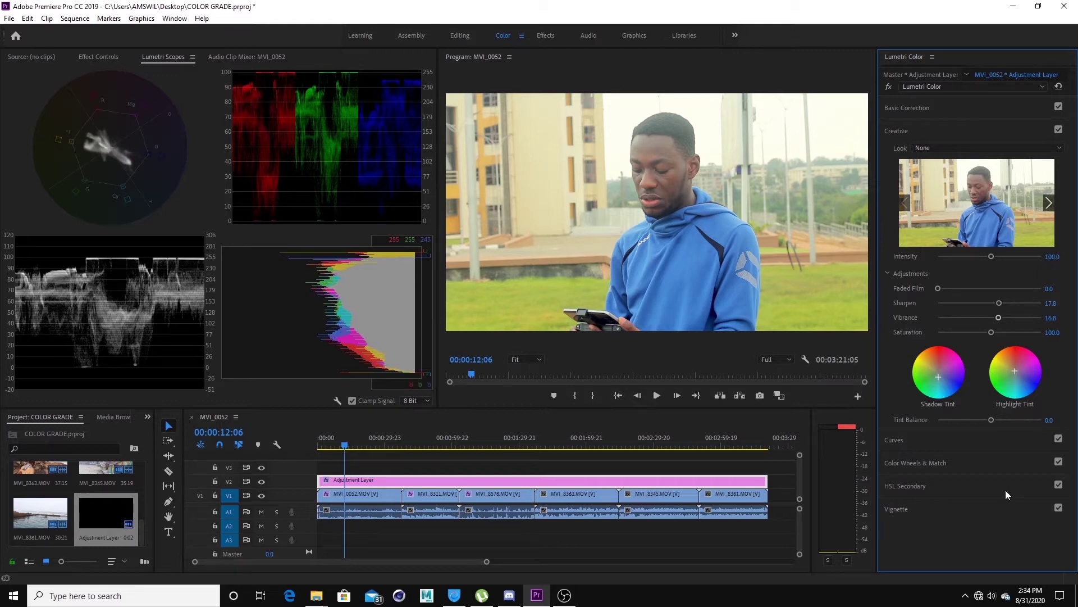
Sample the blue hoodie for the Hue vs Sat curve and raise a blue control point almost to the top of the graph
click(962, 446)
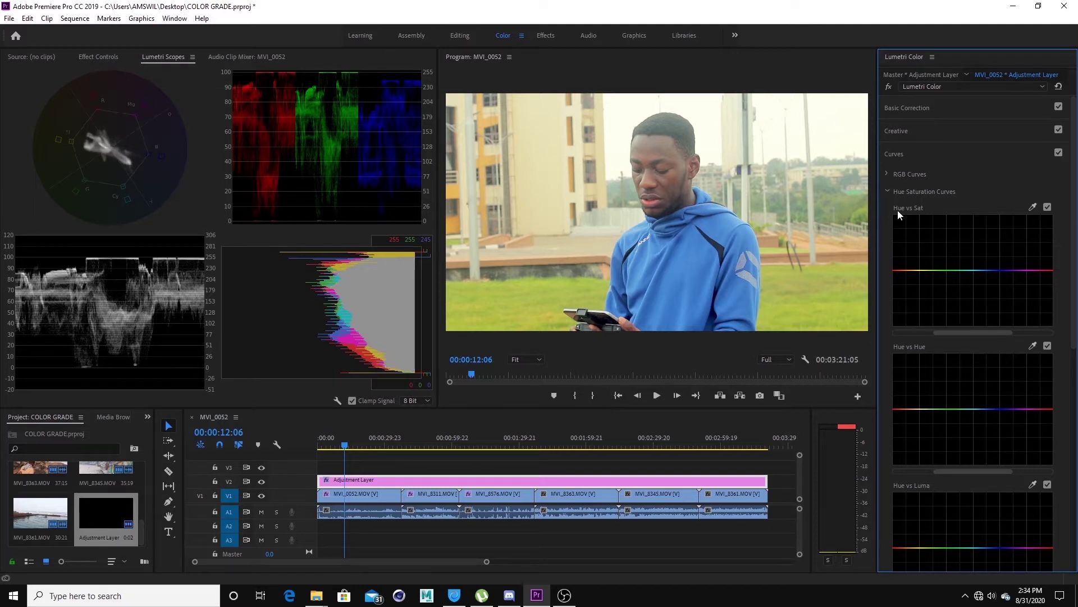
click(1033, 207)
click(695, 249)
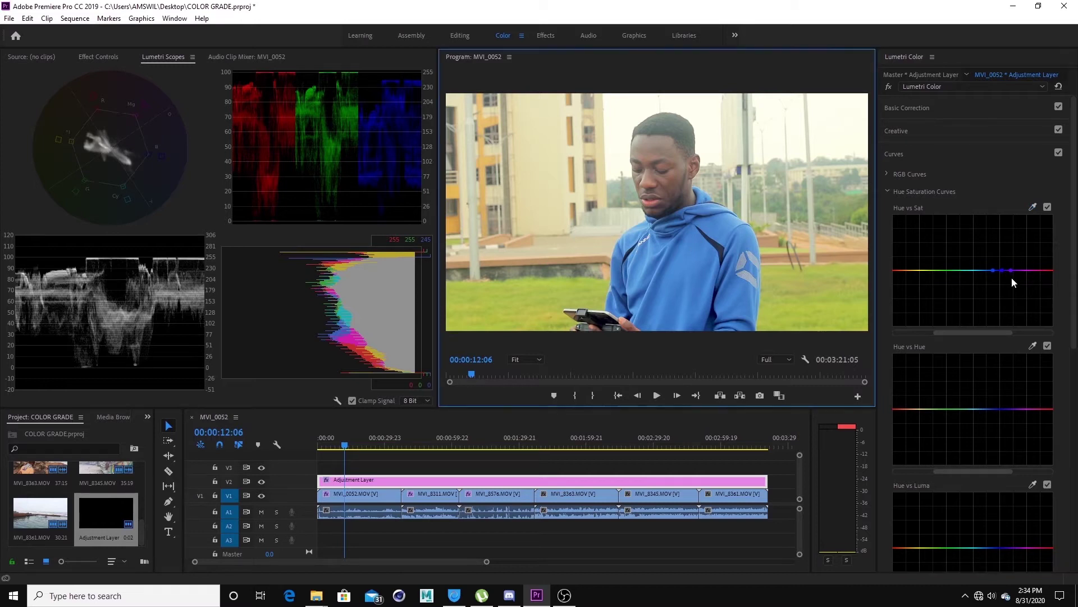
drag(1002, 271, 1001, 220)
double_click(1002, 221)
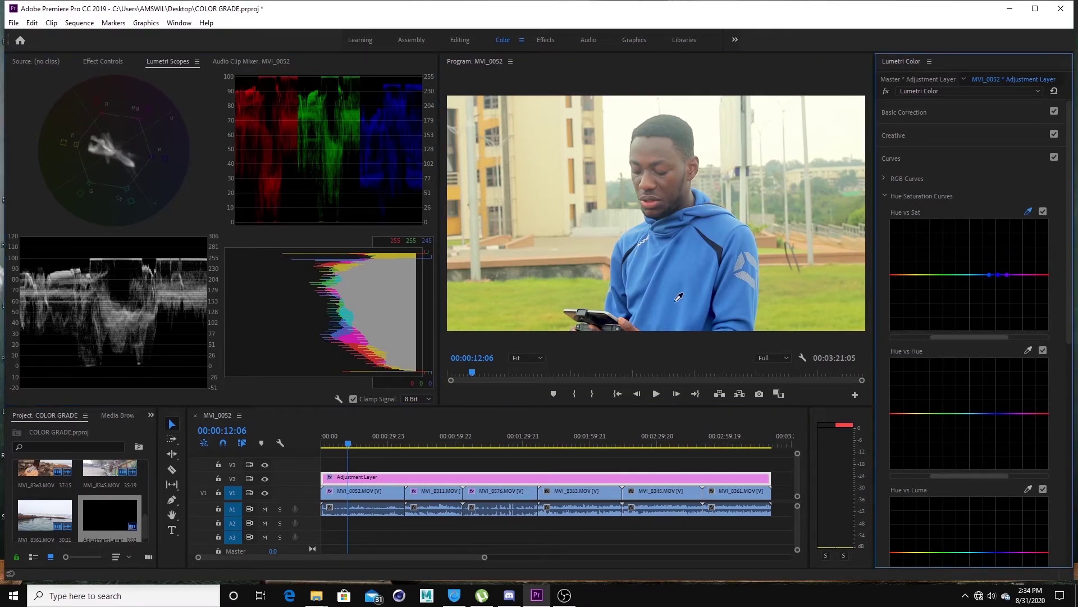
click(978, 274)
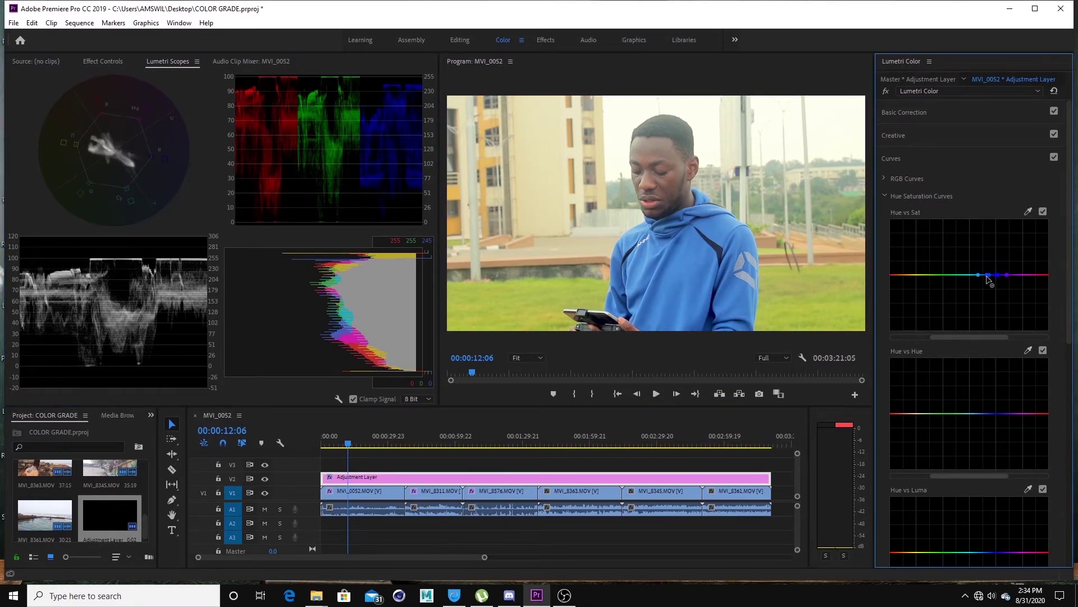
drag(989, 280, 985, 226)
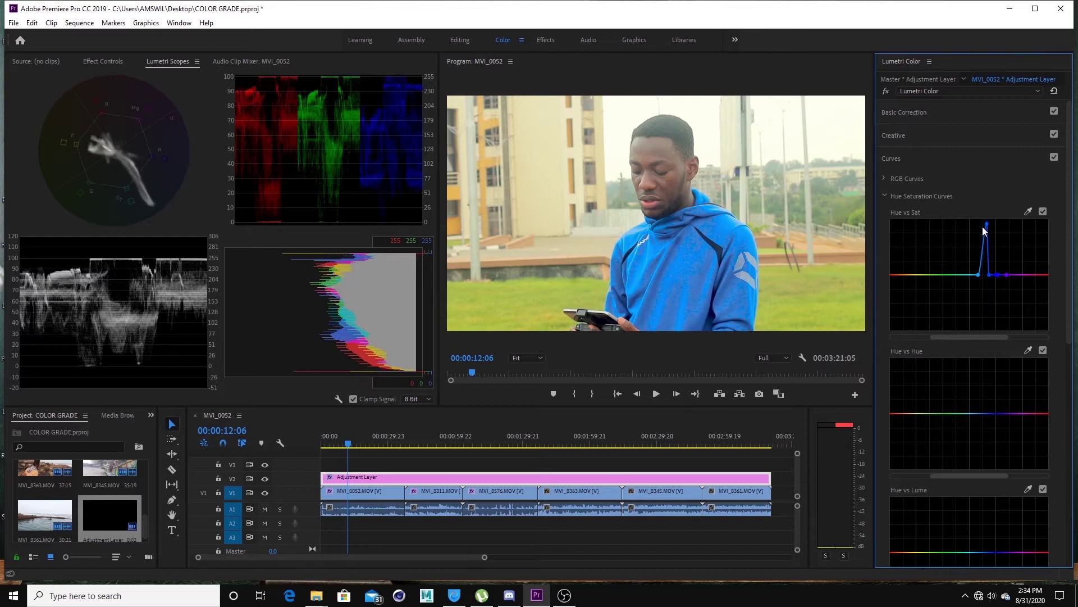
Undo the last Hue vs Sat edits, resample the hoodie's blue, and raise the blue control point to the graph's upper limit
key(ctrl+z)
key(ctrl+z)
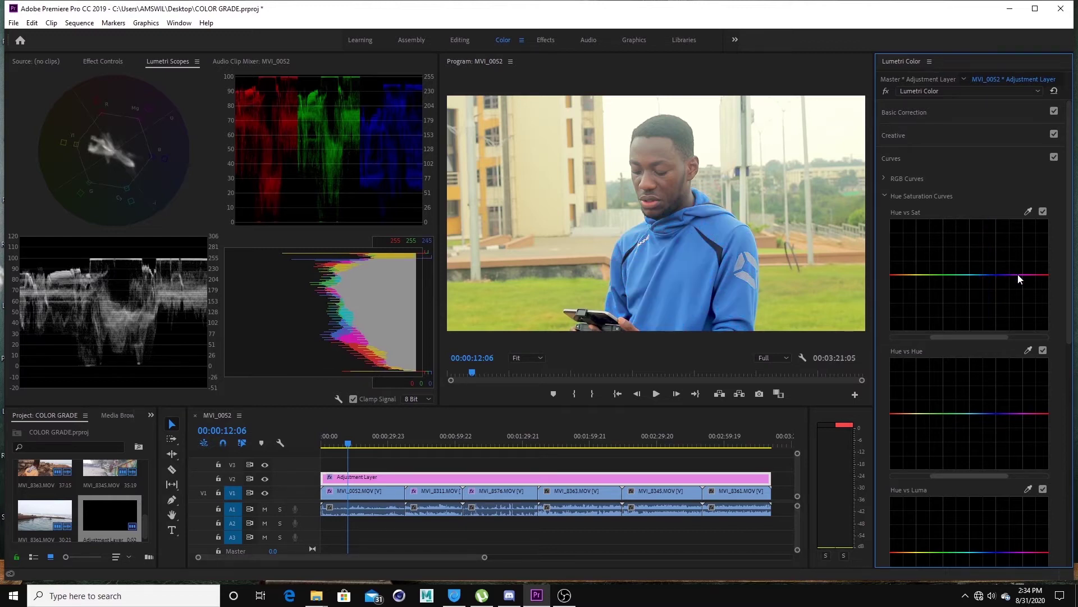
click(1027, 212)
click(865, 278)
click(1028, 211)
click(826, 228)
drag(987, 275, 981, 211)
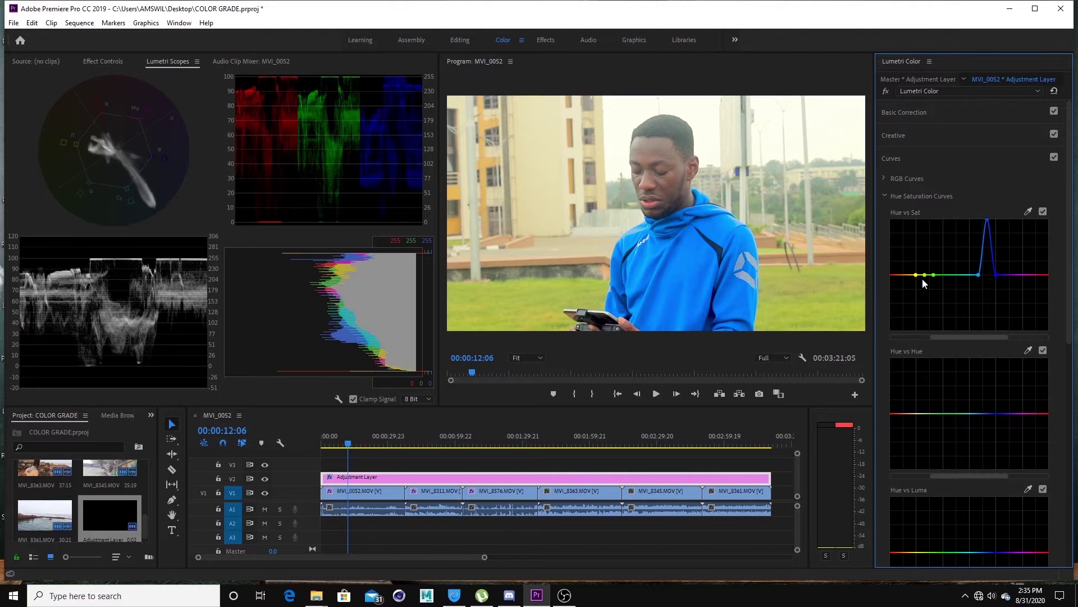
Try lowering the yellow-green Hue vs Sat control point, reset the curve, and sample the building's orange for it
mouse_move(924, 275)
mouse_down()
mouse_move(926, 328)
mouse_move(925, 220)
mouse_move(925, 290)
mouse_up()
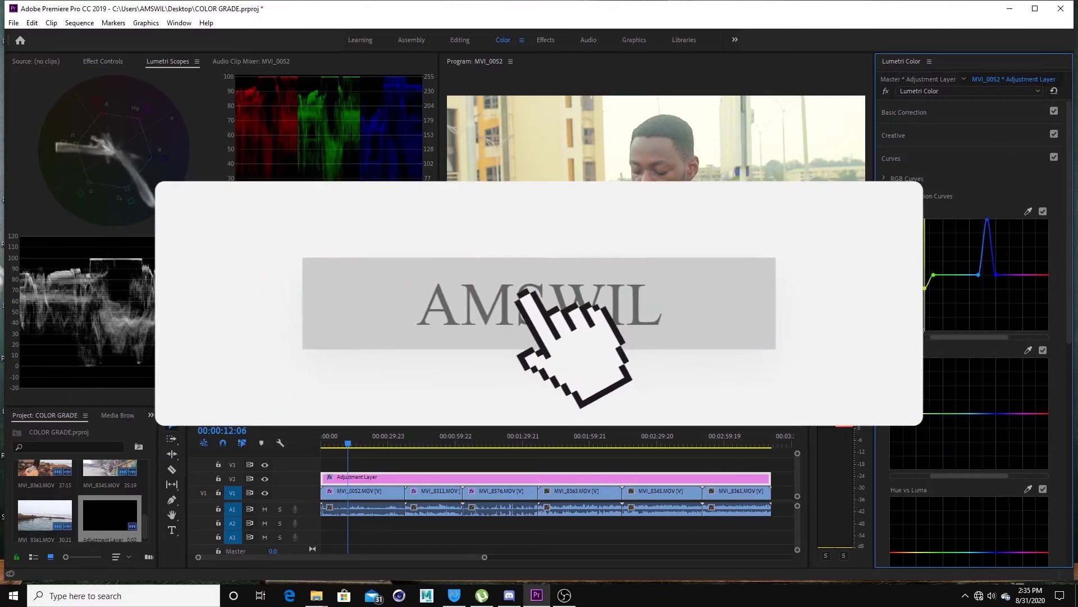
mouse_move(925, 289)
mouse_down()
mouse_move(925, 222)
mouse_move(923, 310)
mouse_move(925, 221)
mouse_move(924, 308)
mouse_move(919, 292)
mouse_up()
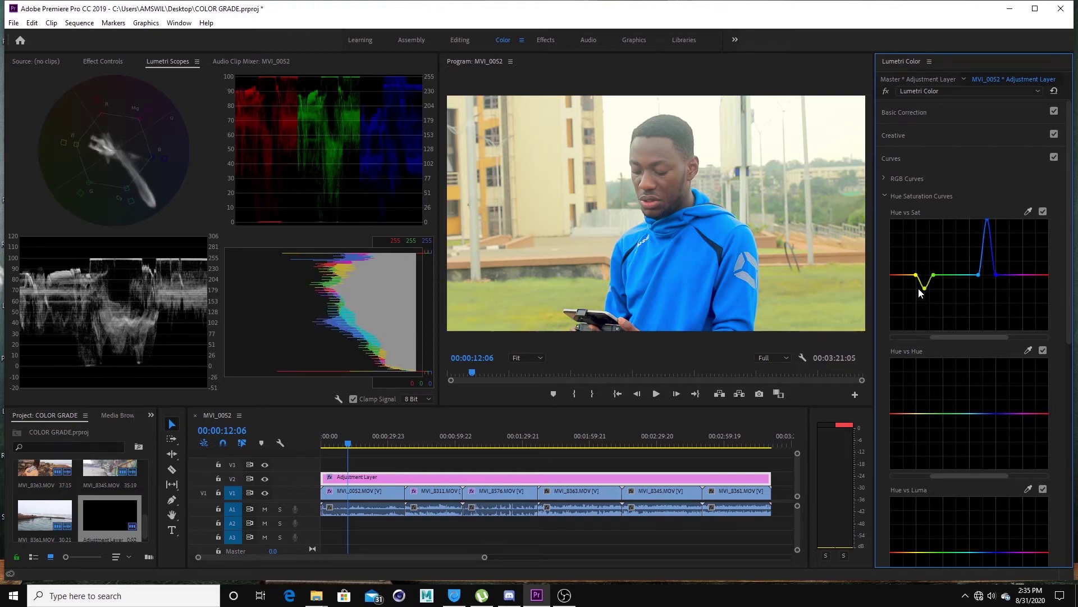
double_click(923, 287)
click(1028, 212)
click(494, 194)
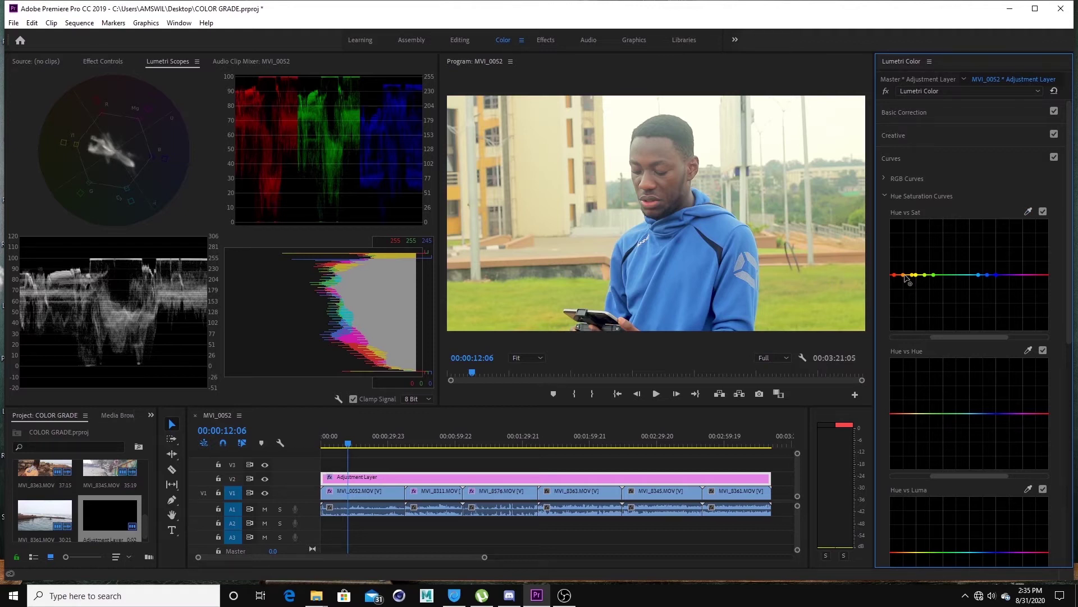
mouse_move(904, 275)
mouse_down()
mouse_move(904, 223)
mouse_move(904, 309)
mouse_move(912, 229)
mouse_move(904, 274)
mouse_up()
Resample the hoodie for Hue vs Sat, raise the blue control point about halfway to the upper edge, and slightly lower a green point
click(1028, 212)
click(689, 292)
drag(988, 276, 988, 250)
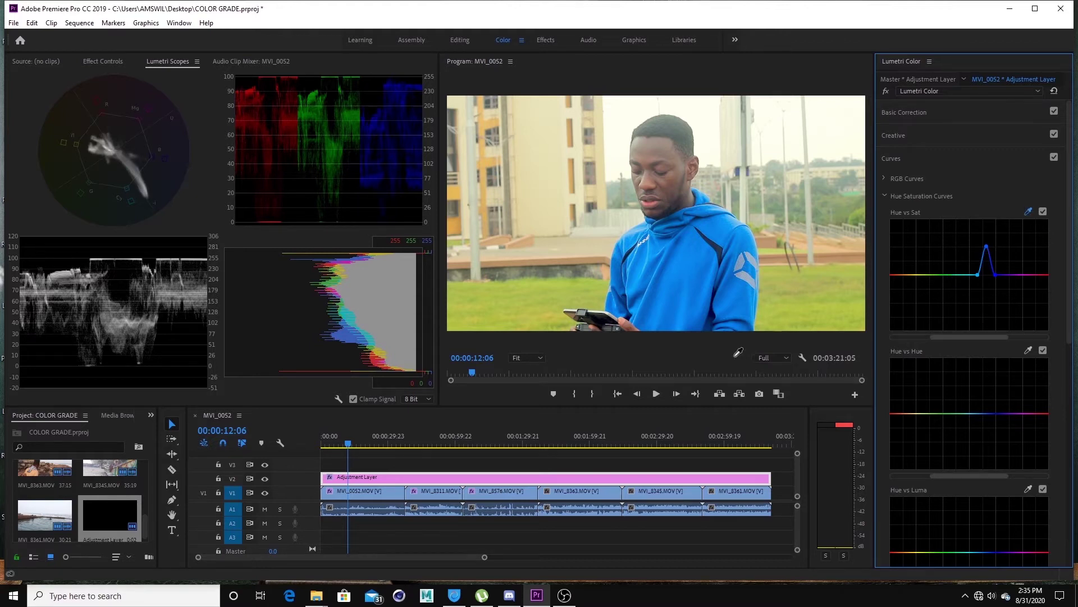
click(945, 275)
drag(945, 276, 946, 290)
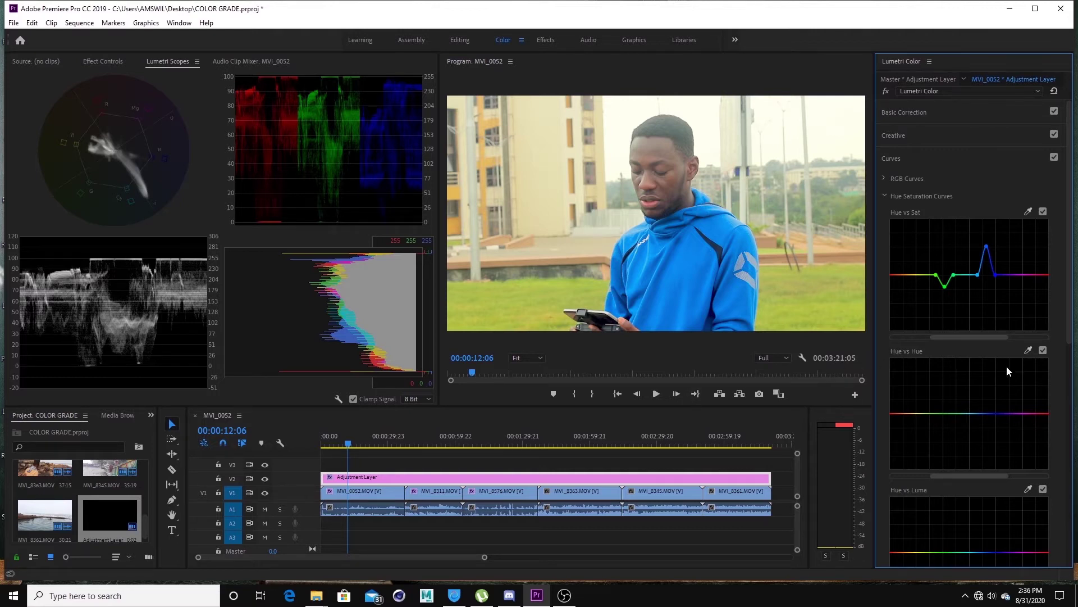
On the Hue vs Hue curve, sample the hoodie and raise its blue point slightly, and sample the grass and lower its yellow point slightly
click(1029, 350)
click(705, 277)
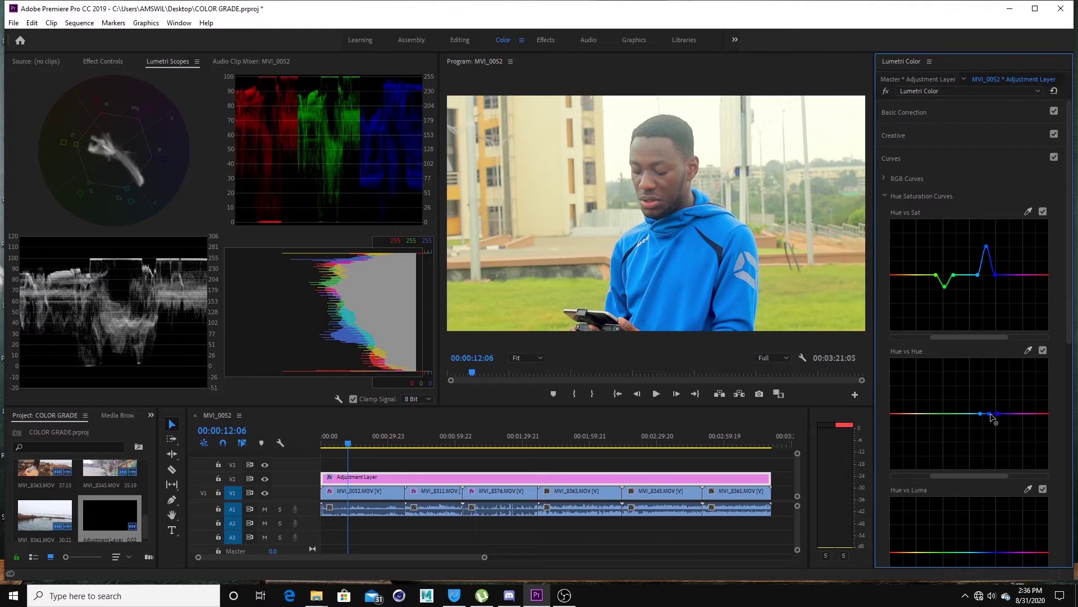
mouse_move(991, 414)
mouse_down()
mouse_move(988, 362)
mouse_move(991, 466)
mouse_move(989, 410)
mouse_up()
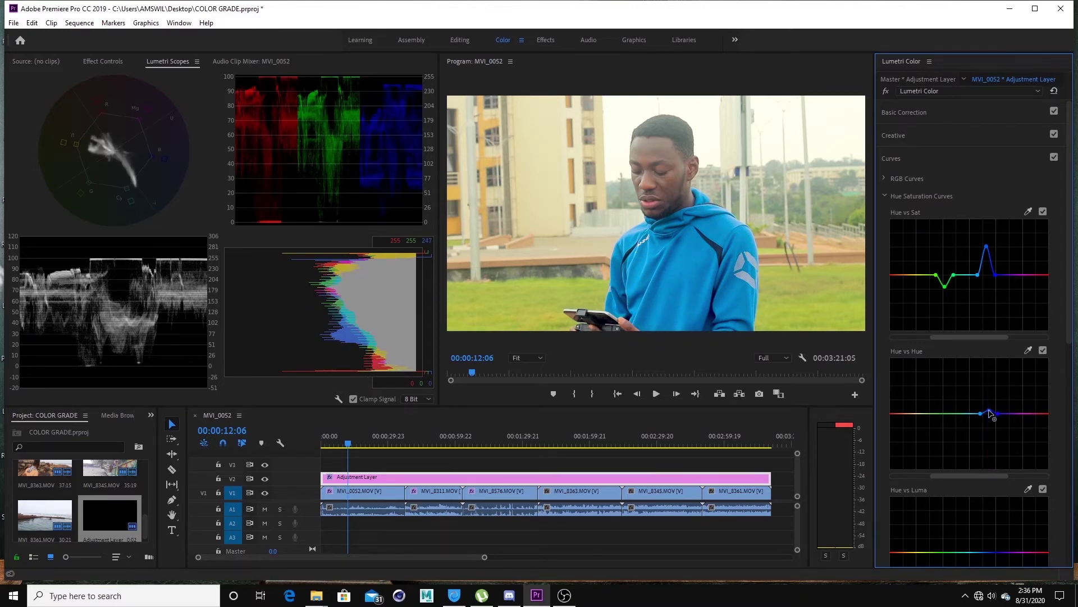
click(1030, 350)
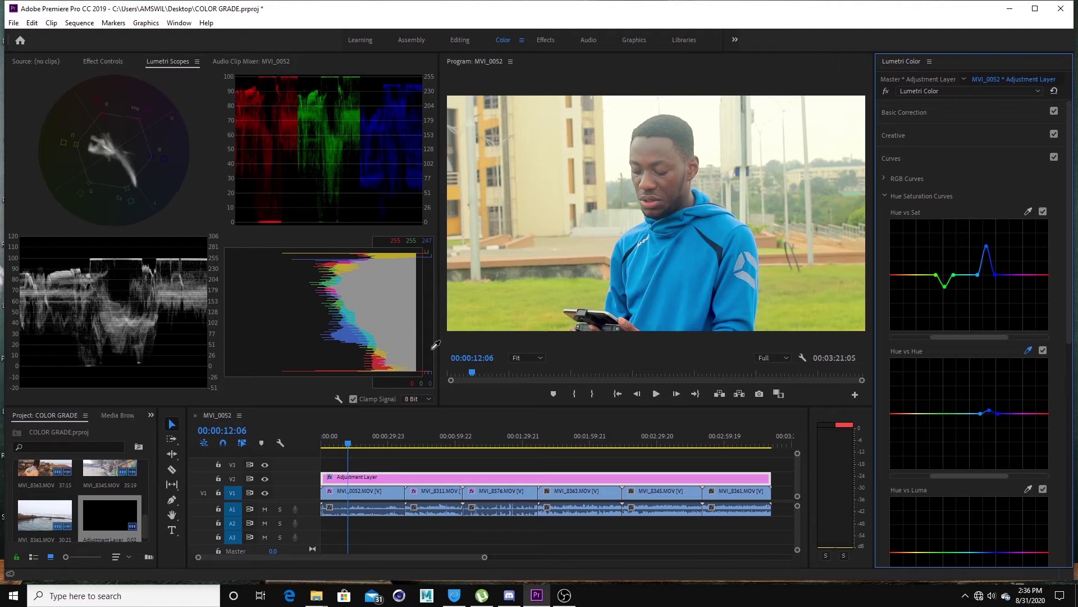
click(515, 307)
mouse_move(921, 413)
mouse_down()
mouse_move(923, 368)
mouse_move(915, 469)
mouse_move(922, 418)
mouse_up()
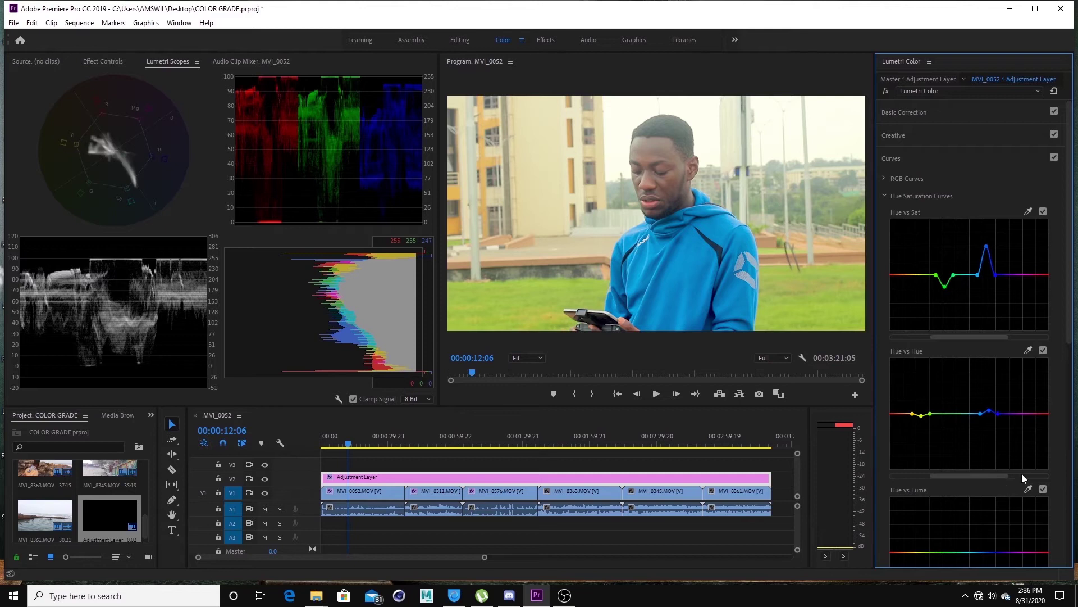
Sample the hoodie for the Hue vs Luma curve and try slightly lowering its blue control point
scroll(1020, 475, down, 1)
scroll(1019, 475, down, 1)
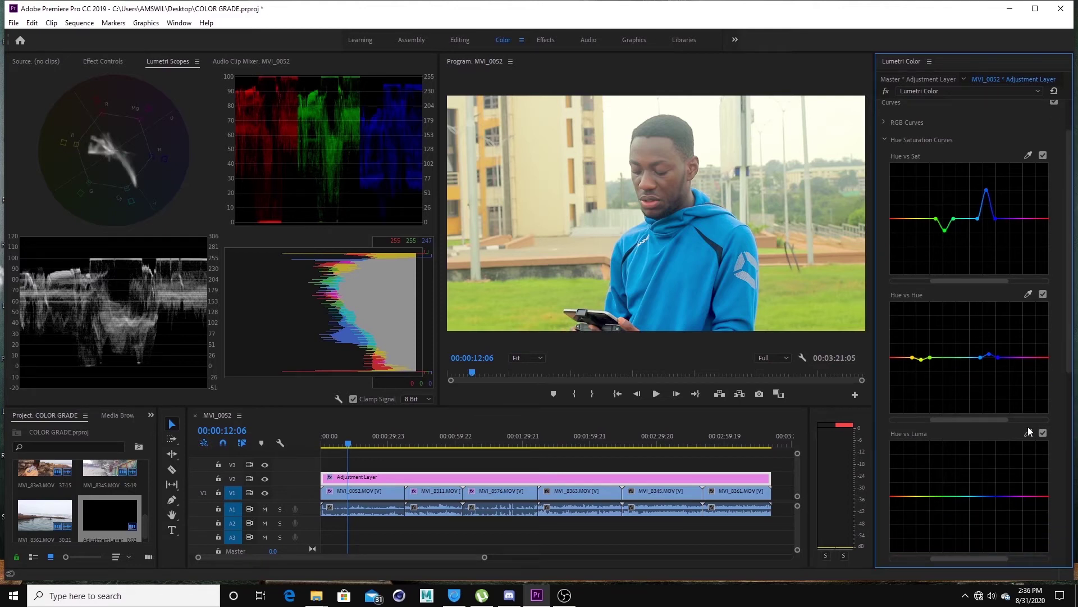
click(1028, 433)
click(674, 260)
mouse_move(985, 496)
mouse_down()
mouse_move(986, 448)
mouse_move(984, 548)
mouse_move(985, 456)
mouse_move(985, 500)
mouse_up()
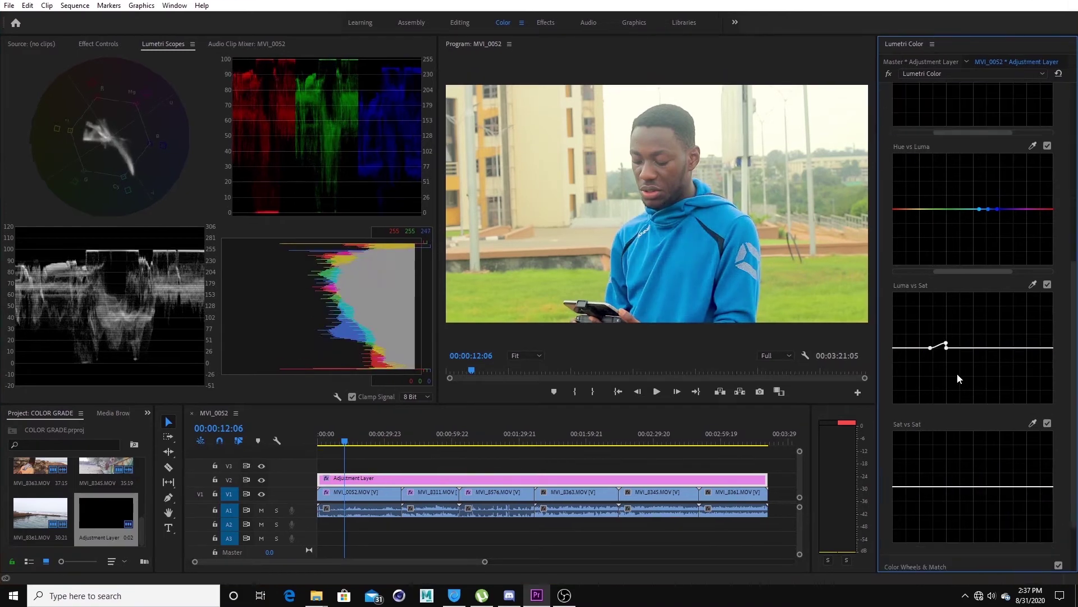
Open the Color Wheels & Match controls and move the playhead to 00:00:16:12
scroll(957, 373, down, 5)
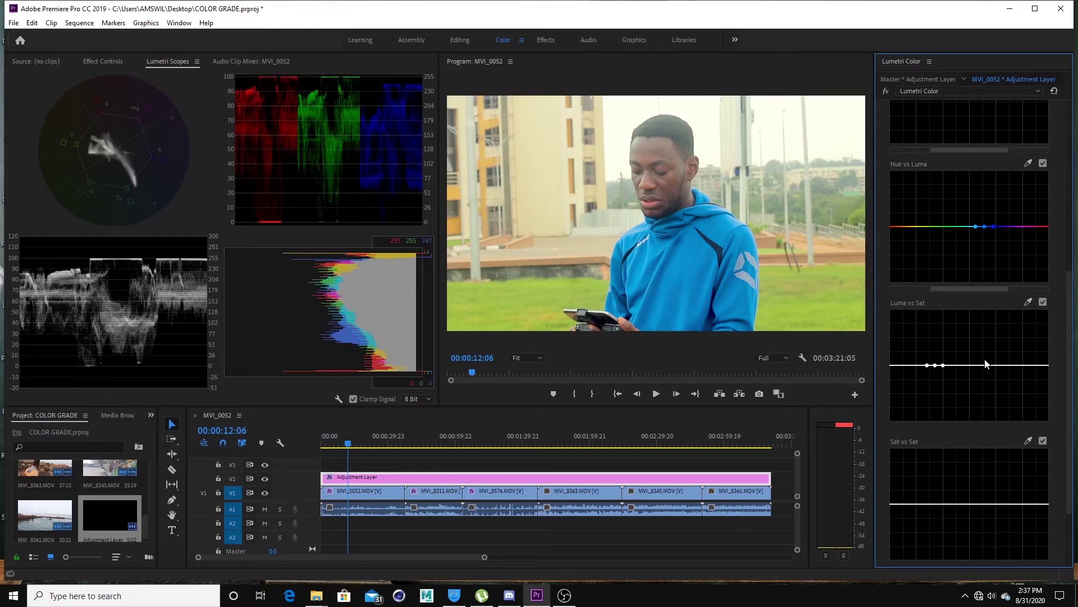
scroll(1031, 342, down, 3)
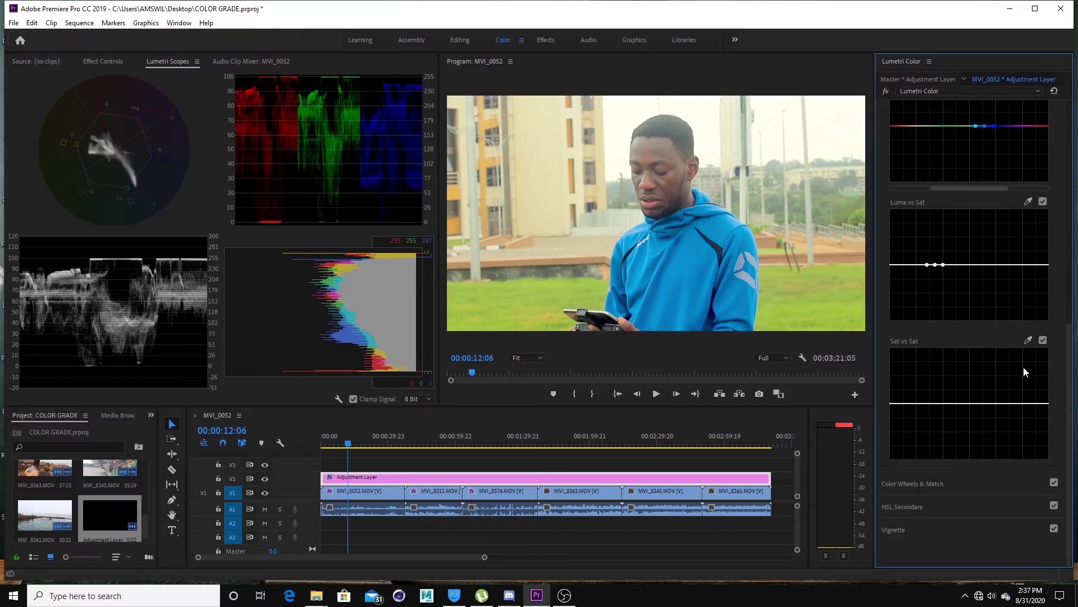
scroll(923, 487, up, 4)
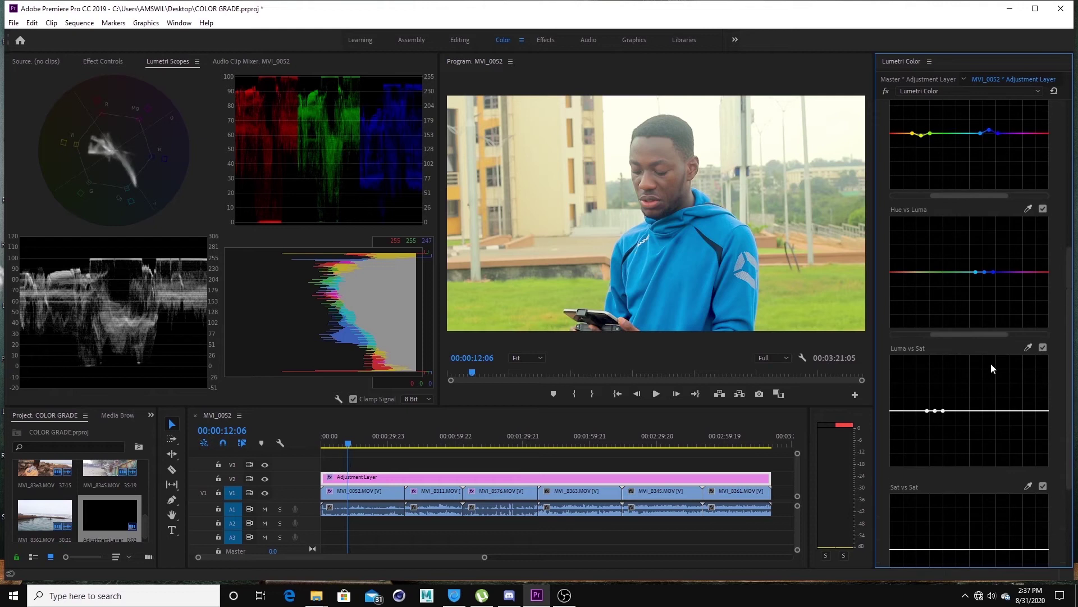
scroll(975, 292, down, 4)
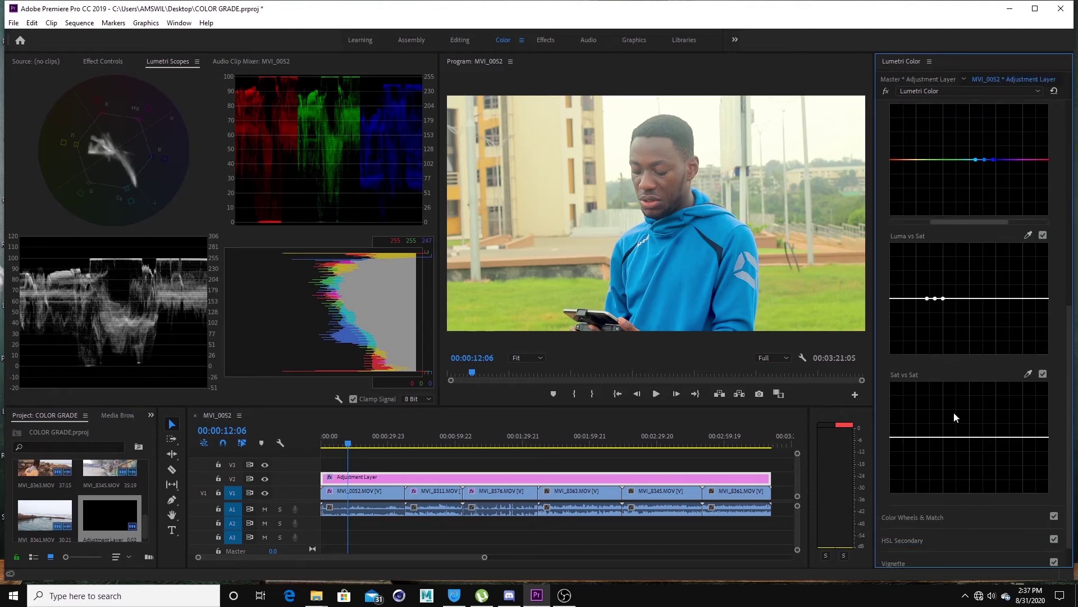
click(919, 486)
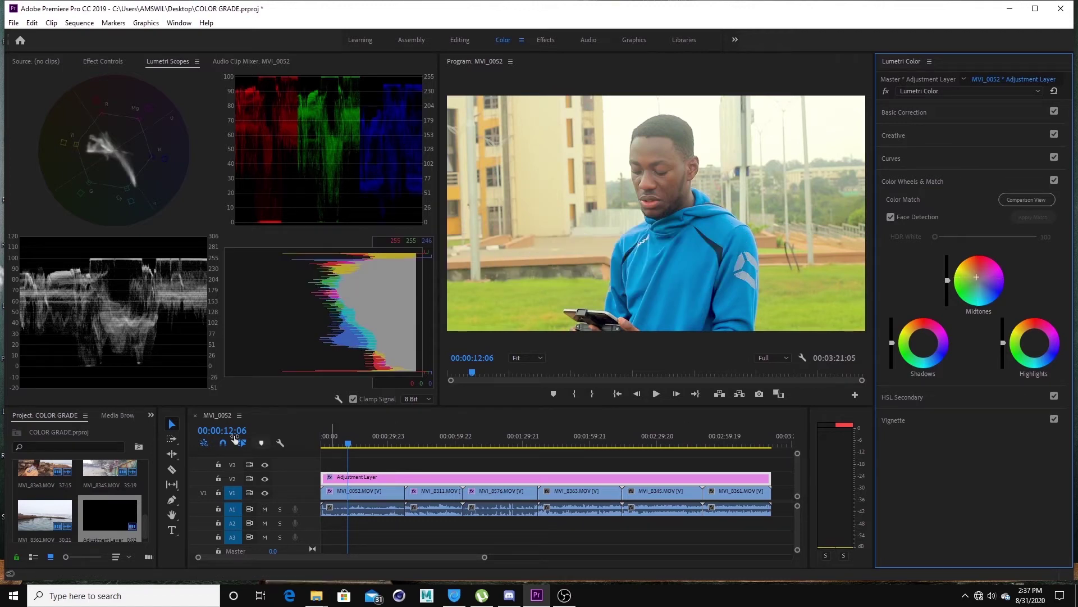
click(356, 446)
drag(355, 445, 360, 447)
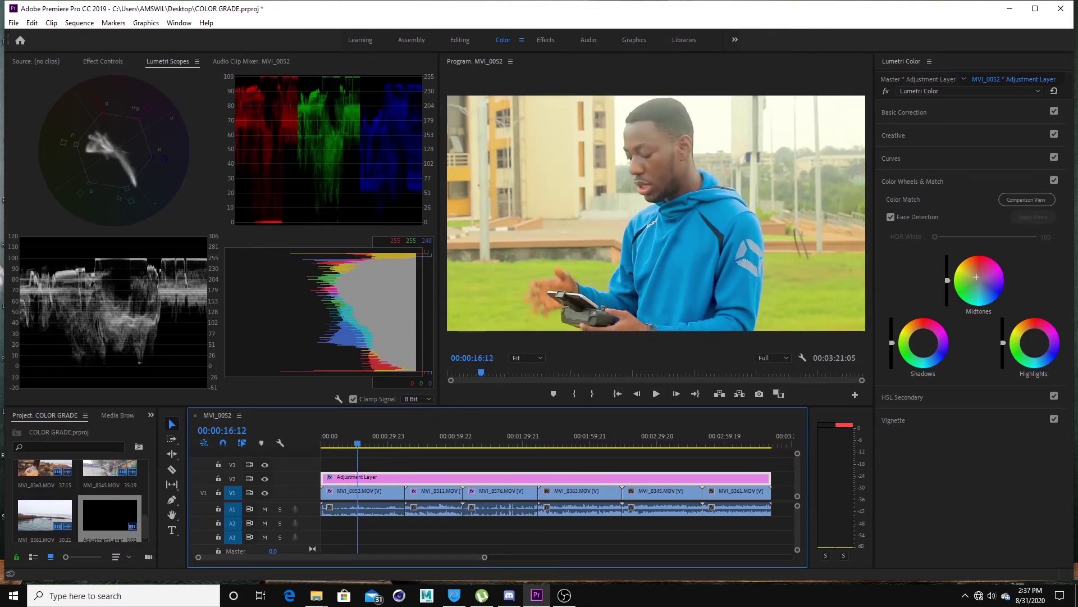
Shift the shadows color wheel slightly toward cyan and the highlights wheel slightly toward orange
click(924, 342)
click(923, 342)
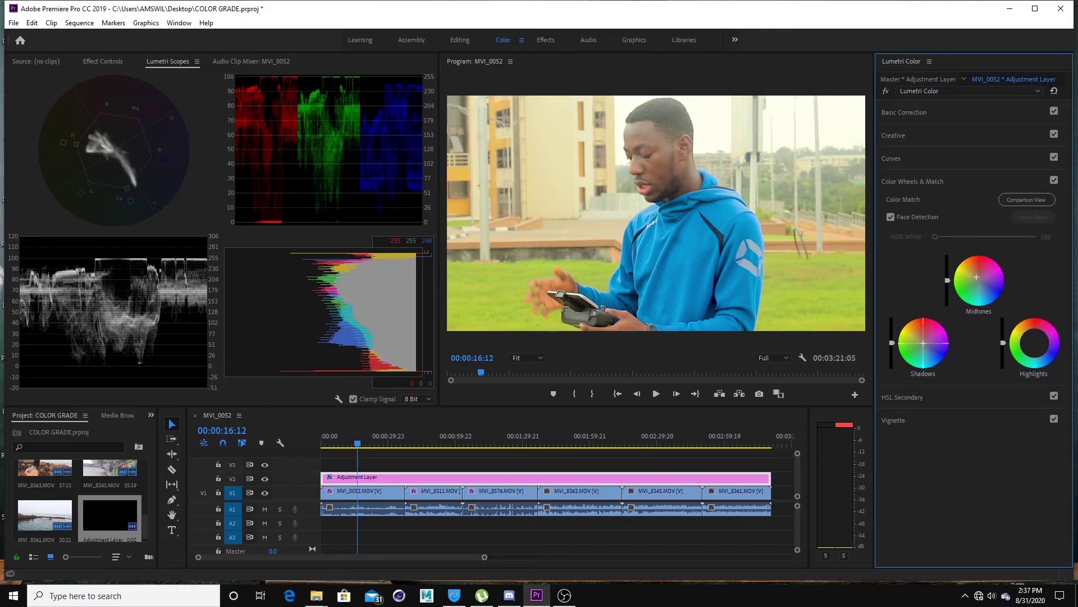
drag(923, 343, 946, 349)
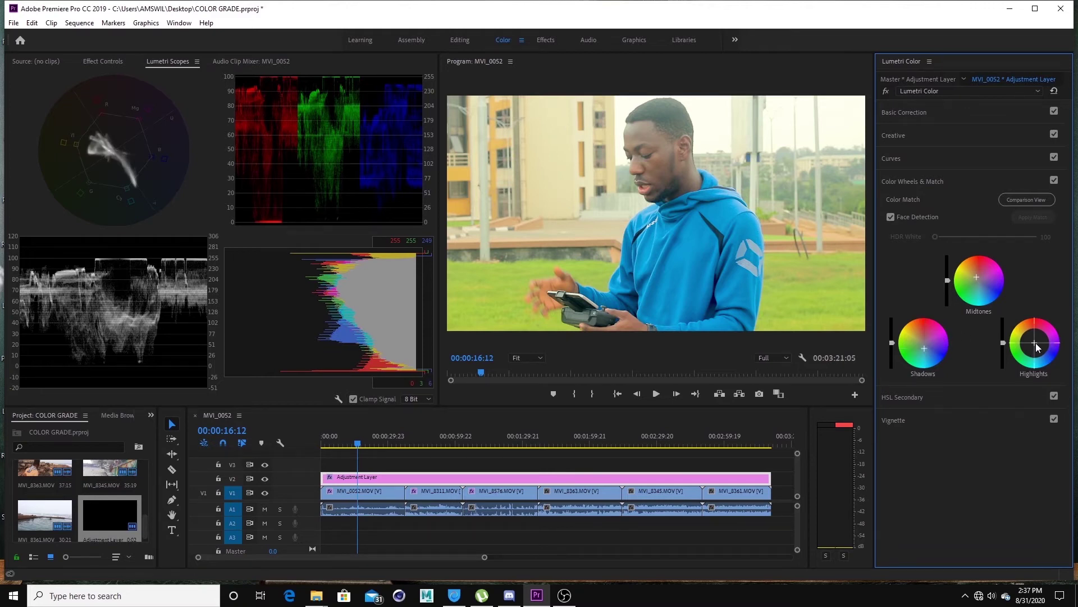
drag(1034, 342, 1033, 341)
Slightly lower the luminance of the midtones and the shadows on the color wheels
mouse_move(948, 279)
mouse_down()
mouse_move(948, 260)
mouse_move(948, 284)
mouse_up()
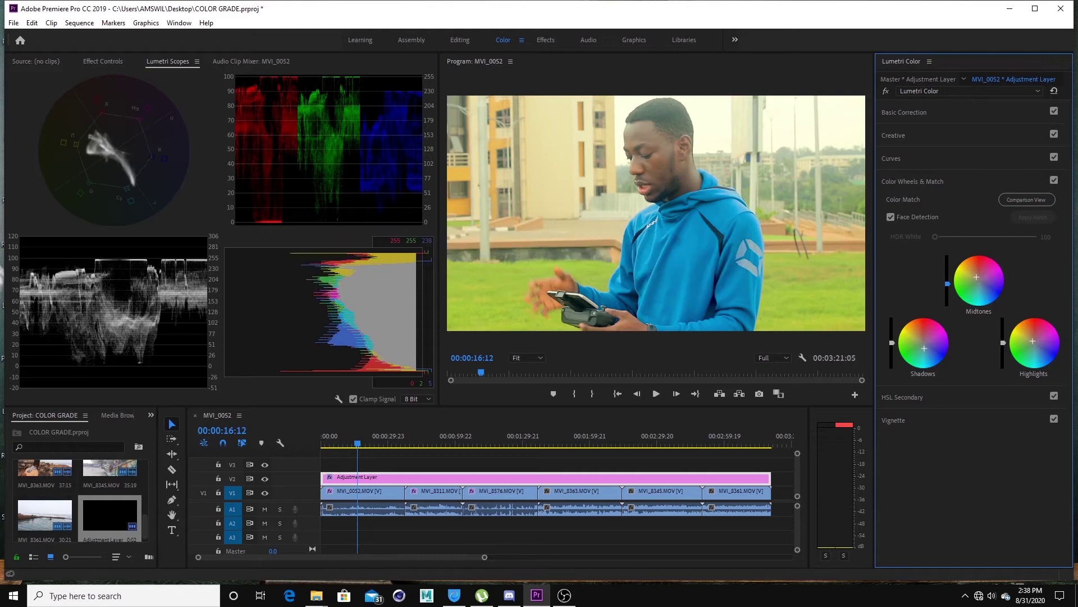
mouse_move(948, 284)
mouse_down()
mouse_move(947, 303)
mouse_move(947, 272)
mouse_move(948, 288)
mouse_up()
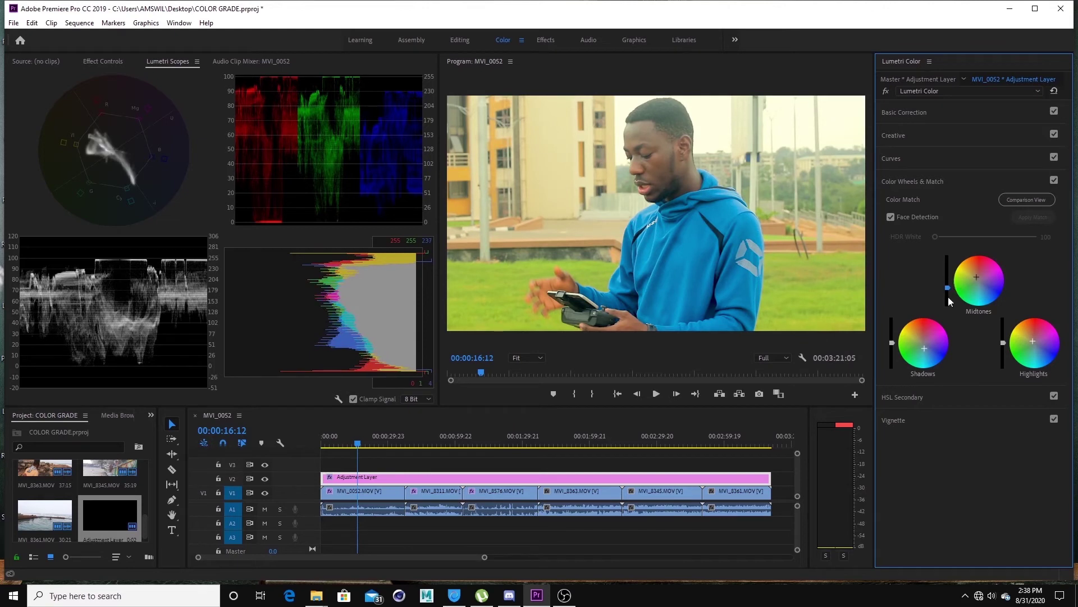
drag(892, 344, 892, 349)
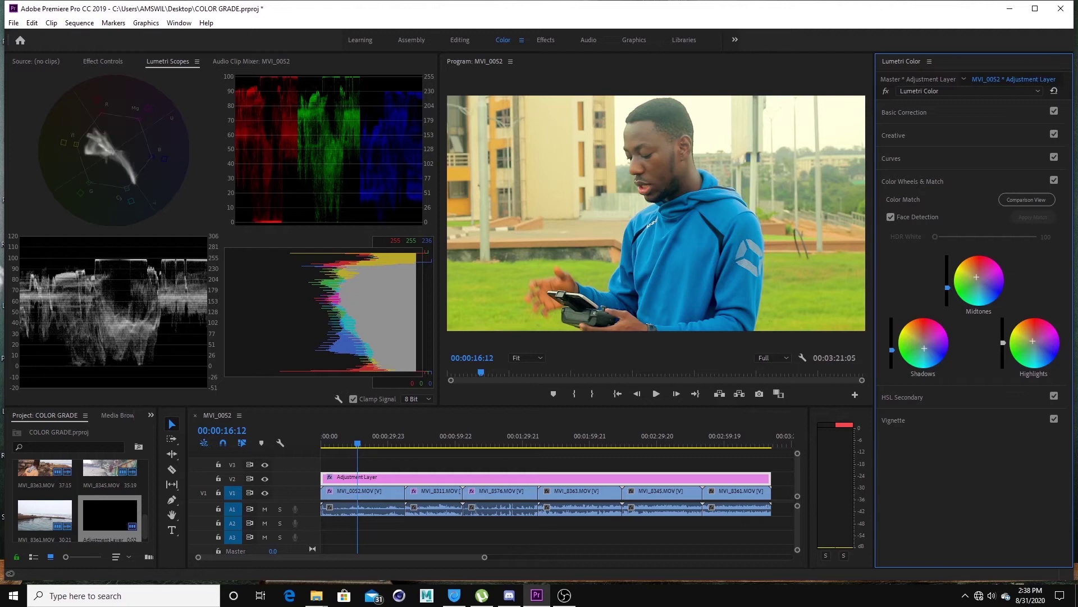
Compare the footage with and without the adjustment layer at several points in the sequence, finishing at 00:00:19:13 with the layer visible
click(266, 479)
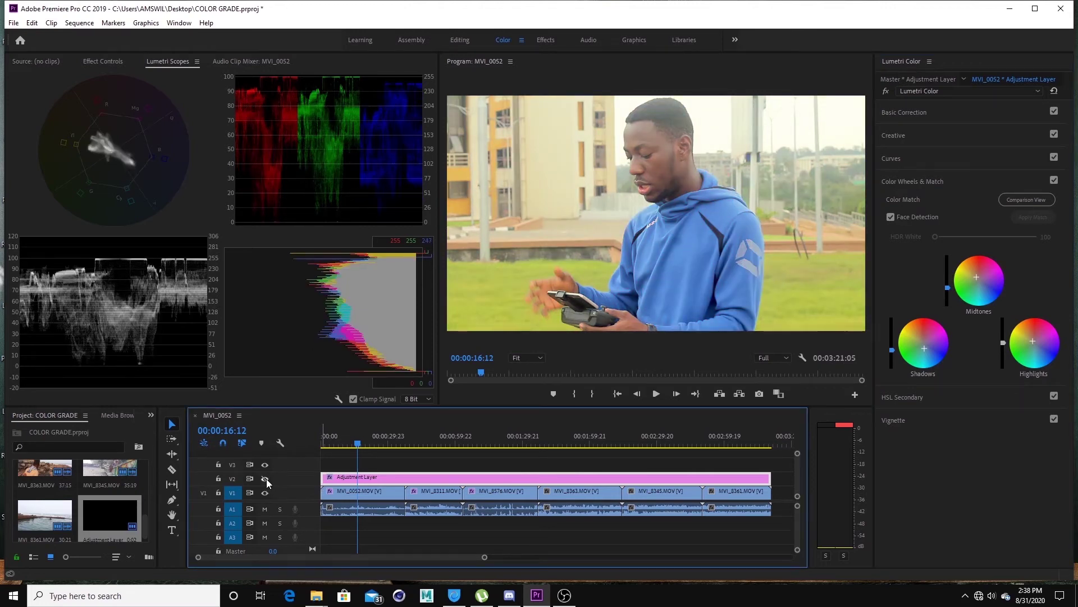
click(266, 478)
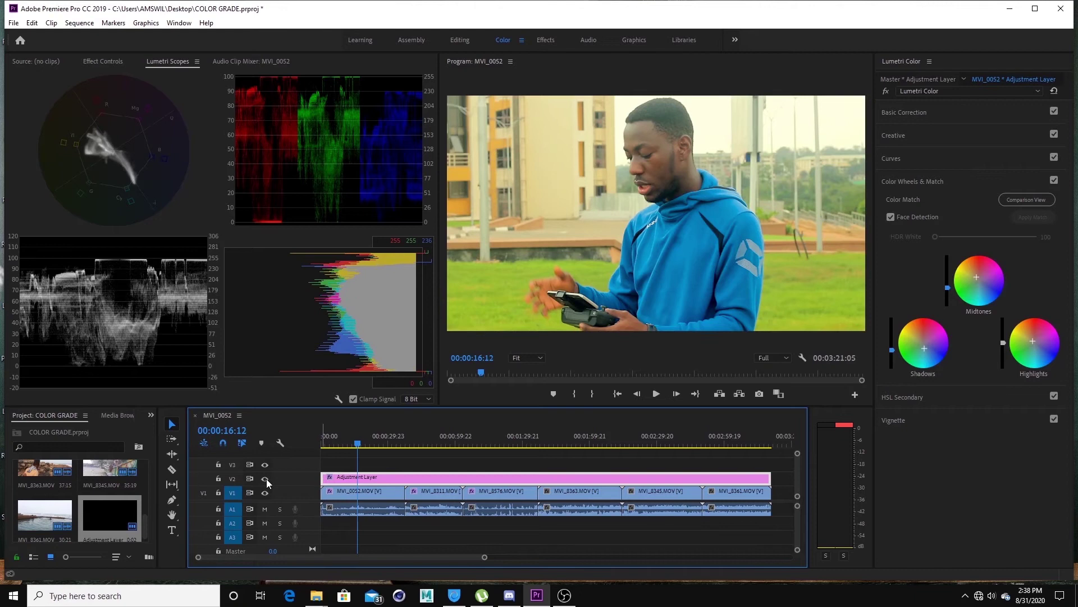
click(266, 478)
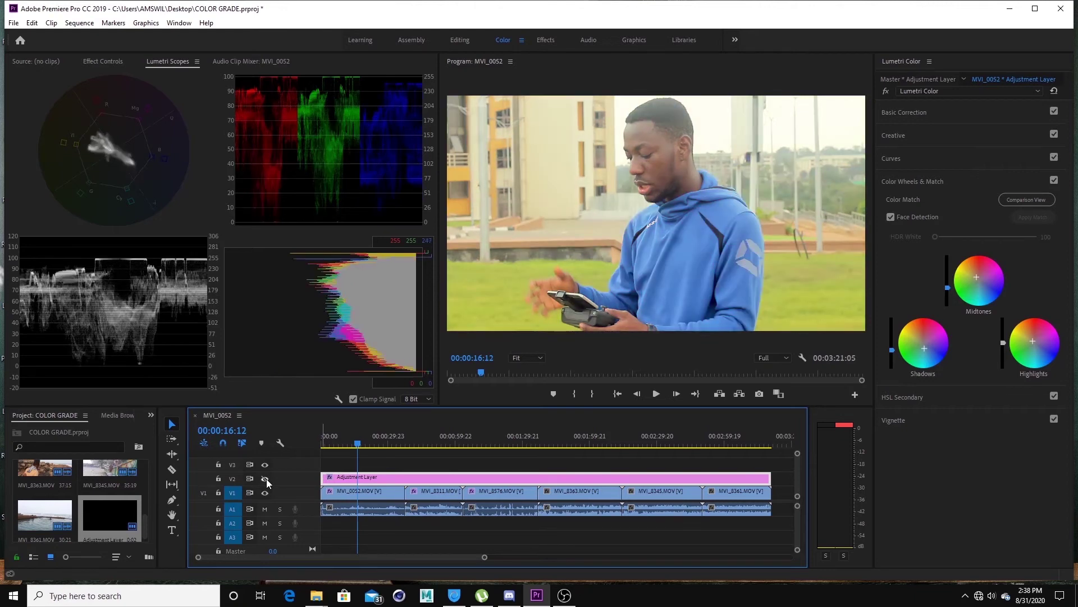
click(266, 479)
mouse_move(429, 444)
mouse_down()
mouse_move(578, 447)
mouse_move(424, 452)
mouse_up()
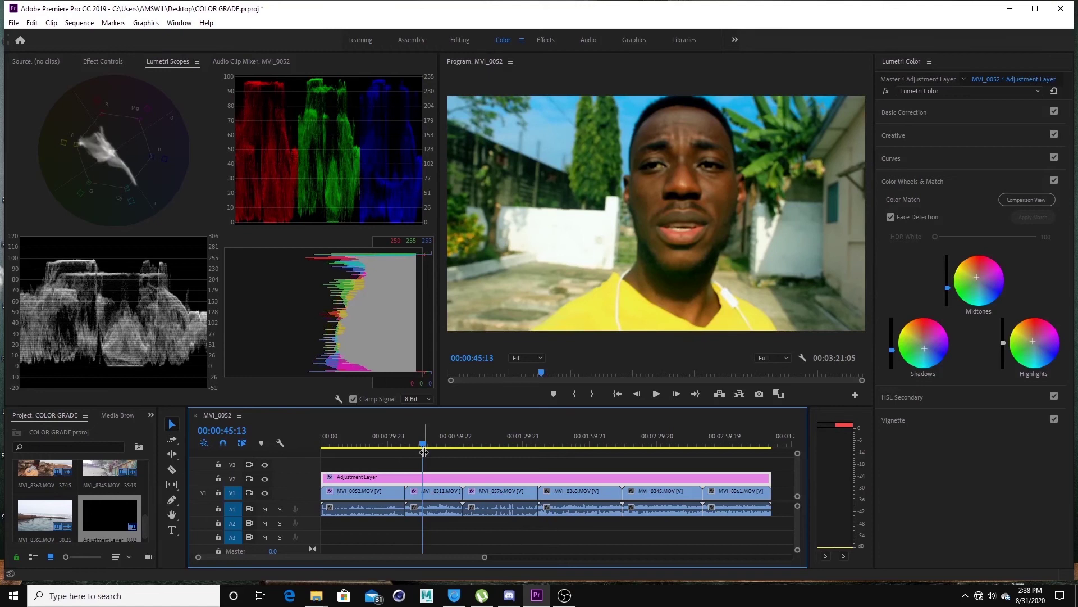
click(376, 444)
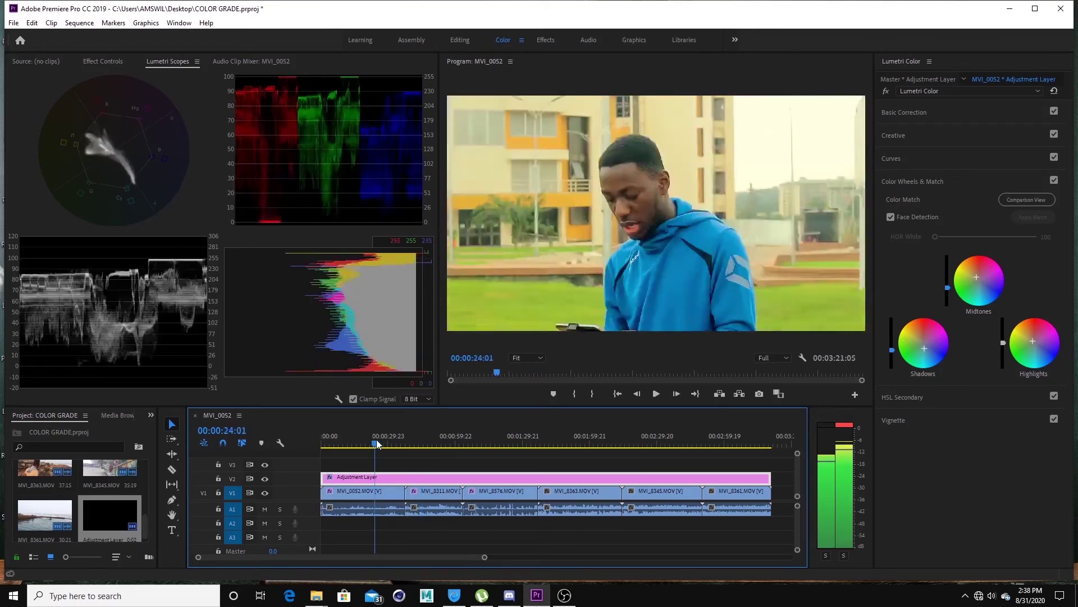
drag(376, 439, 385, 469)
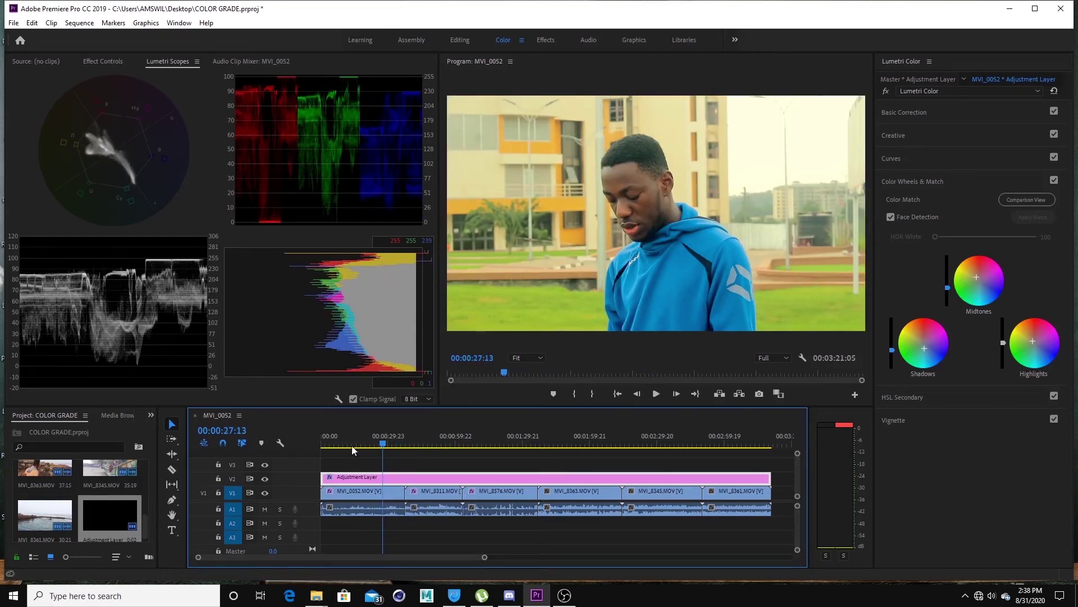
mouse_move(383, 445)
mouse_down()
mouse_move(498, 447)
mouse_move(365, 453)
mouse_up()
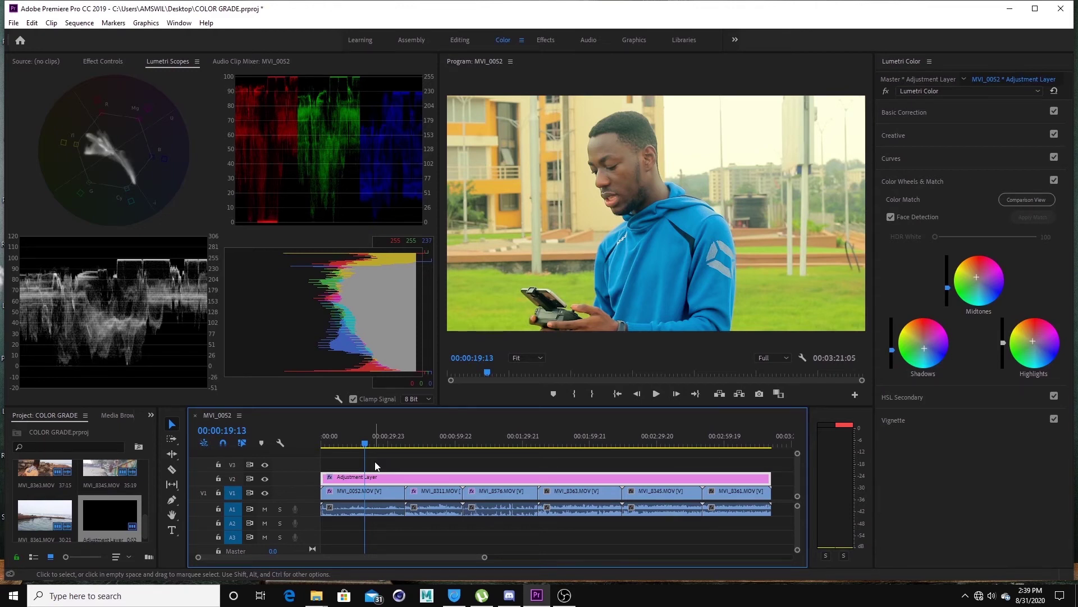
click(265, 479)
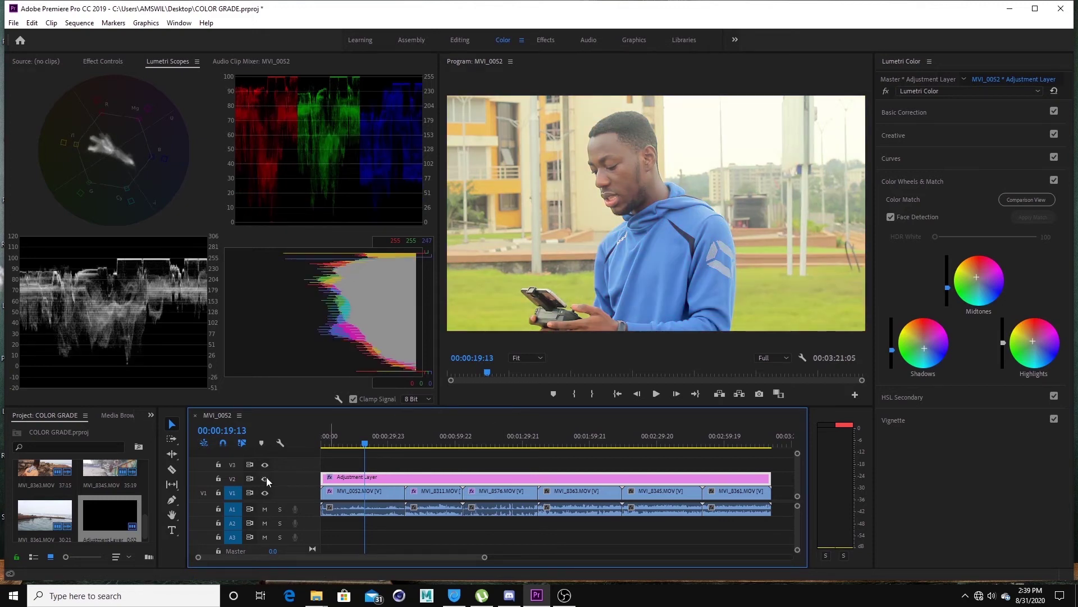
click(265, 478)
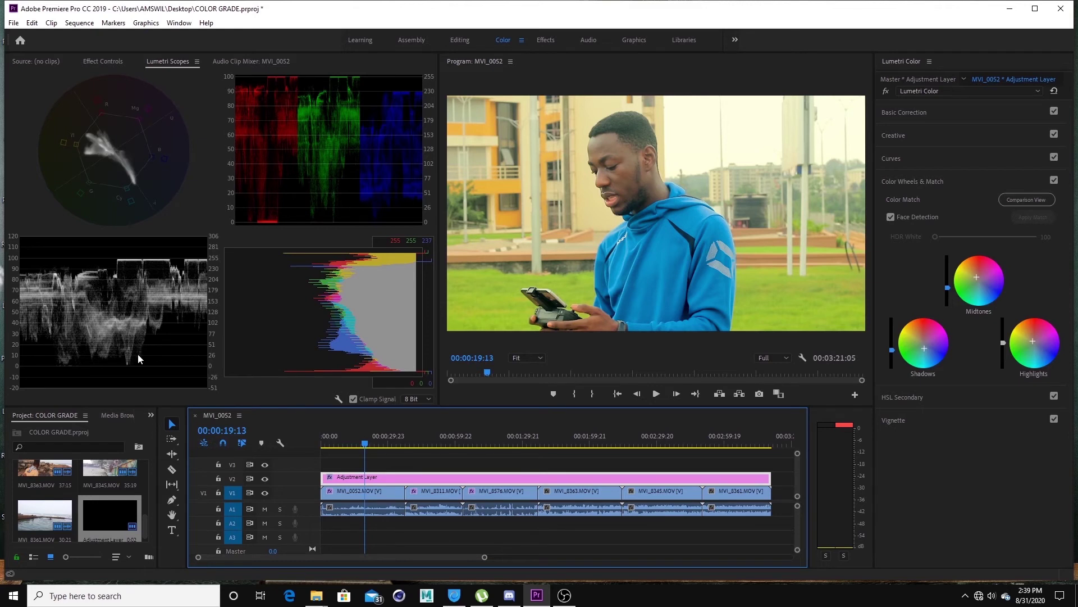
Open the Basic Correction controls and select the adjustment layer in the timeline
click(904, 112)
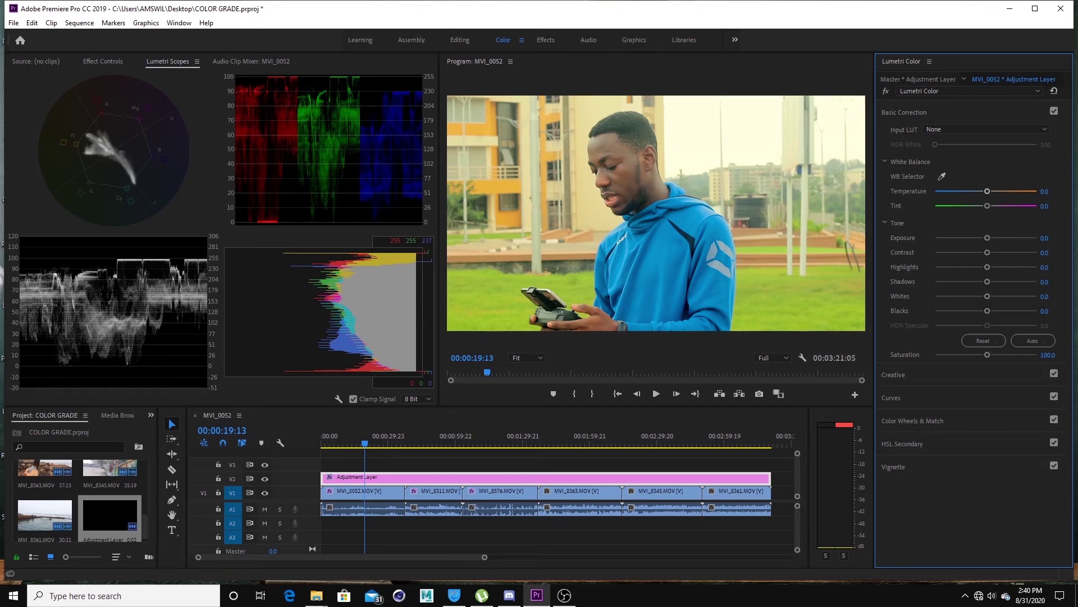
click(384, 477)
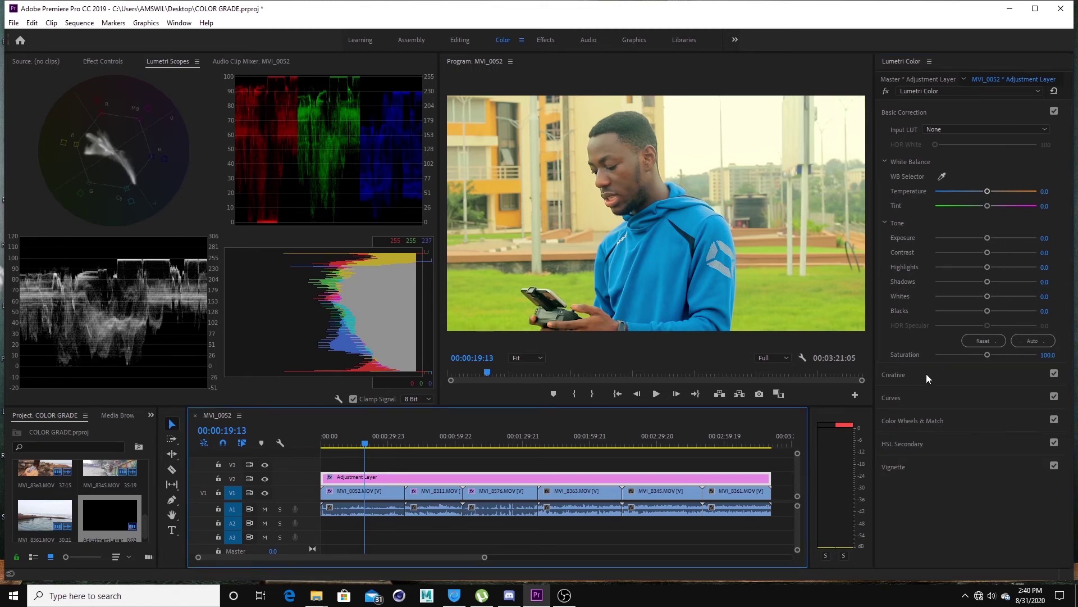
Lower the raised blue point on the adjustment layer's Hue vs Sat curve to reduce the saturation of the blues
click(898, 375)
click(946, 438)
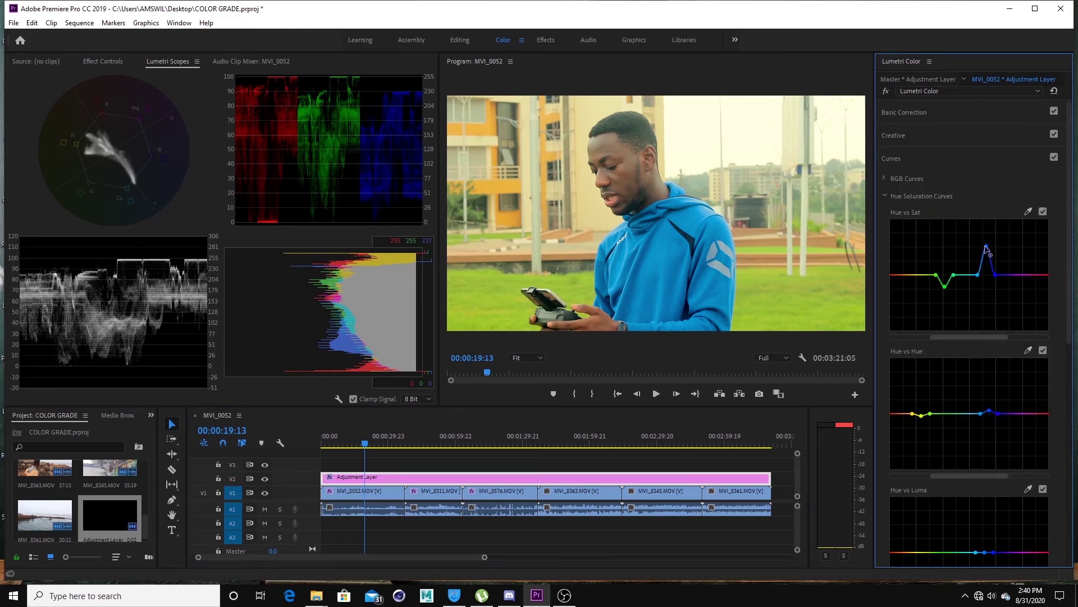
drag(987, 248, 999, 270)
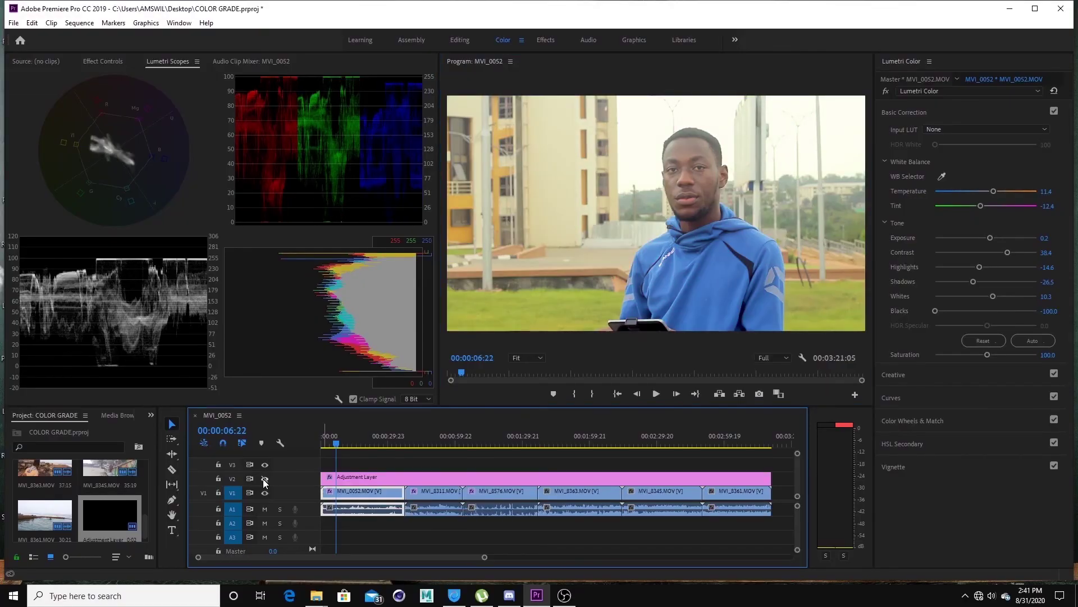
Compare the first clip at 00:00:06:22 with and without the adjustment layer by toggling the V2 track output
click(264, 478)
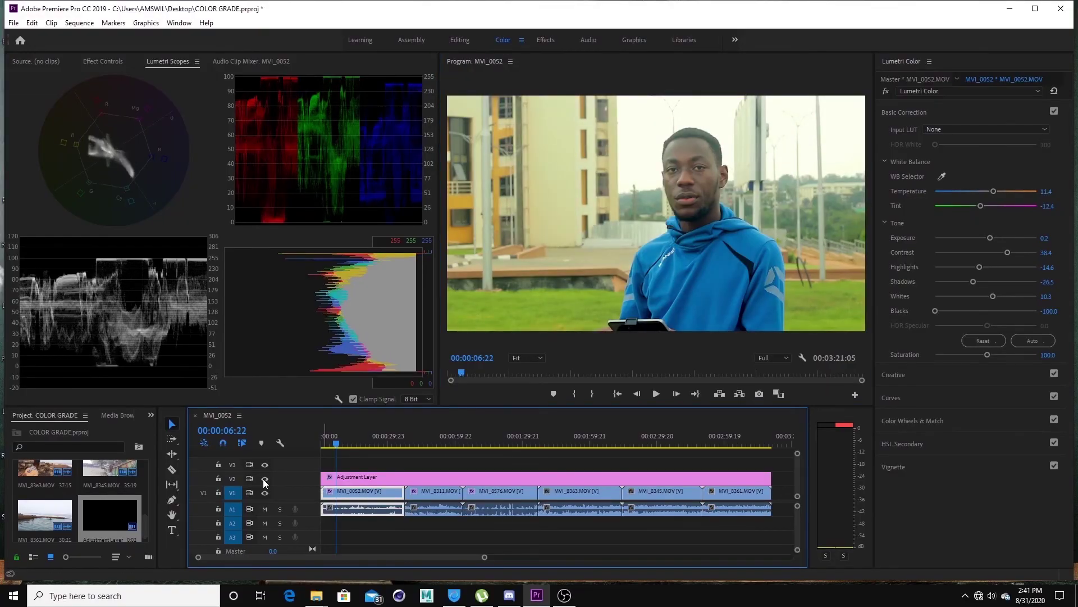
click(262, 479)
click(261, 480)
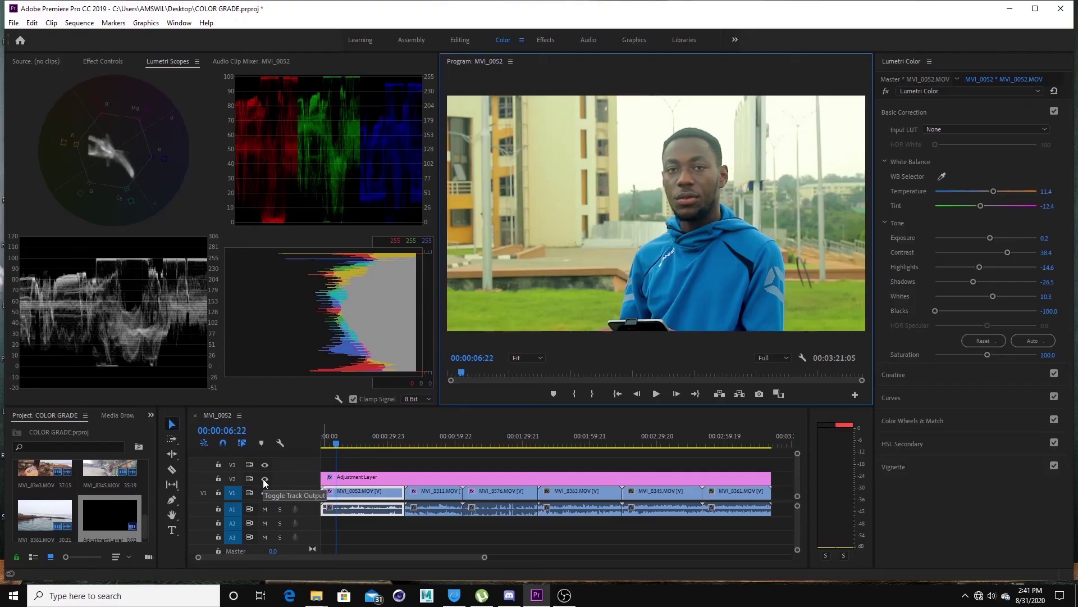
click(263, 478)
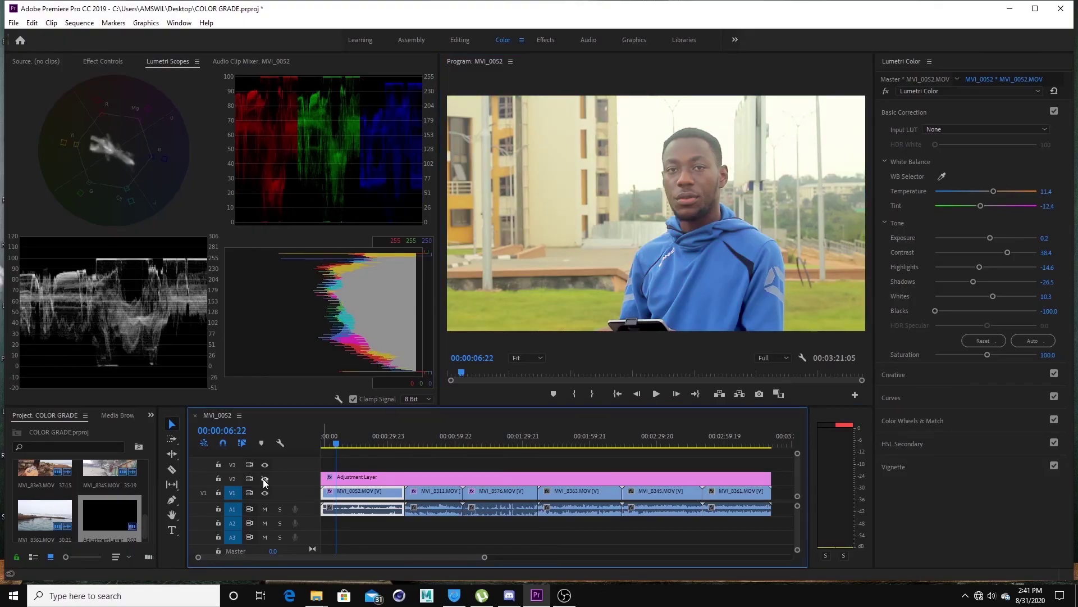
click(263, 479)
click(263, 480)
click(263, 480)
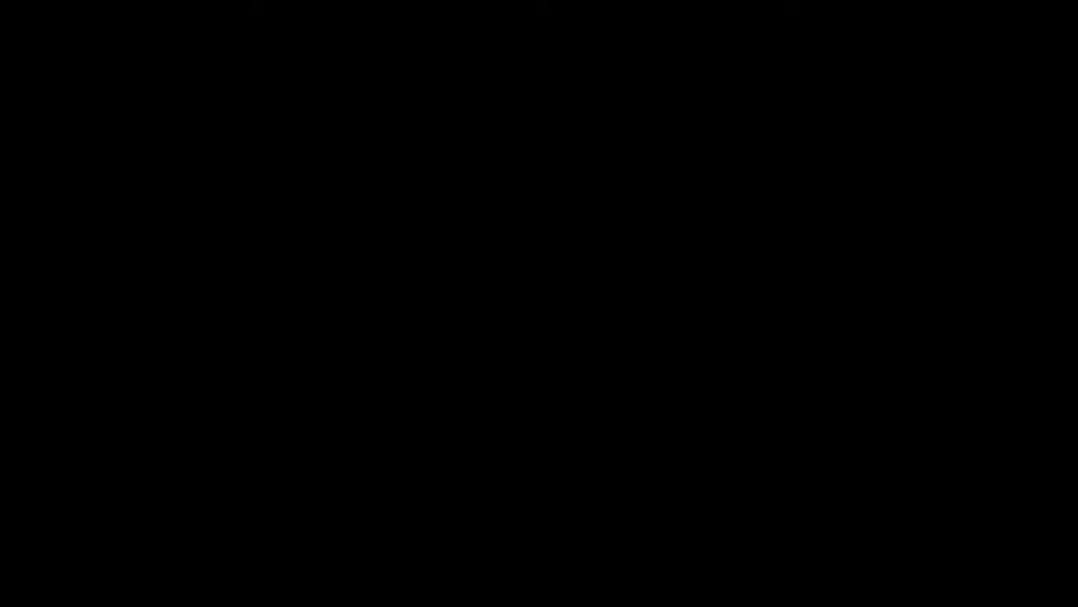